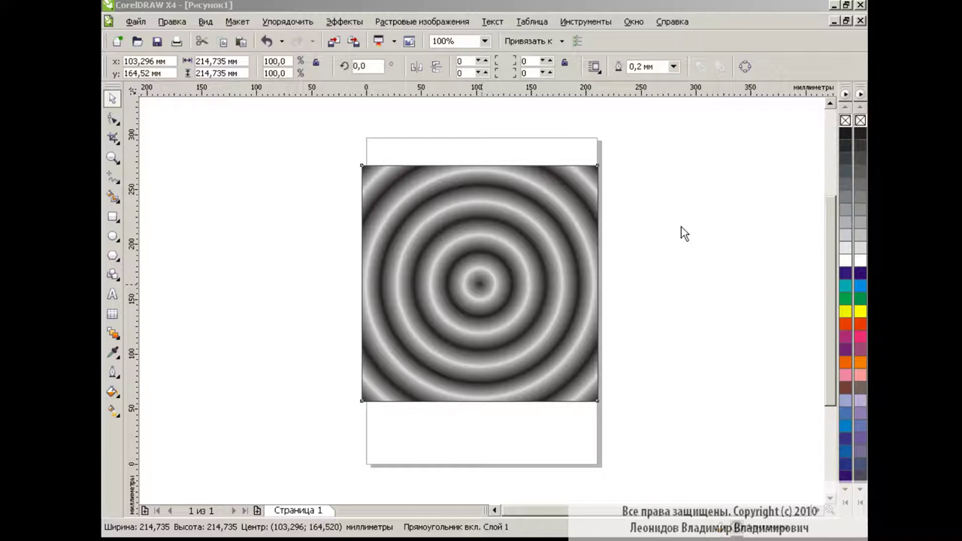
Check the square's radial ring fountain fill without changes, then move the square off the page to the right
click(526, 268)
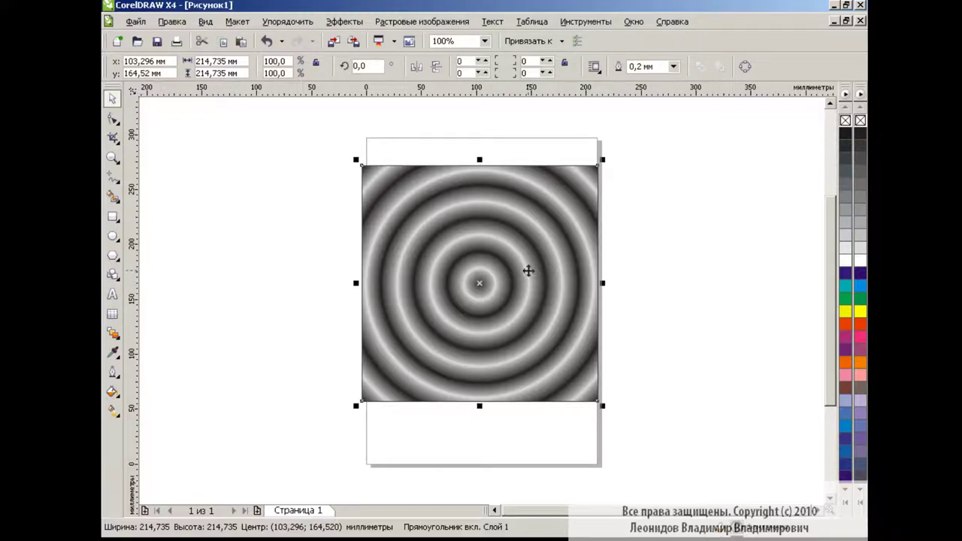
click(113, 391)
click(173, 414)
click(415, 308)
click(546, 400)
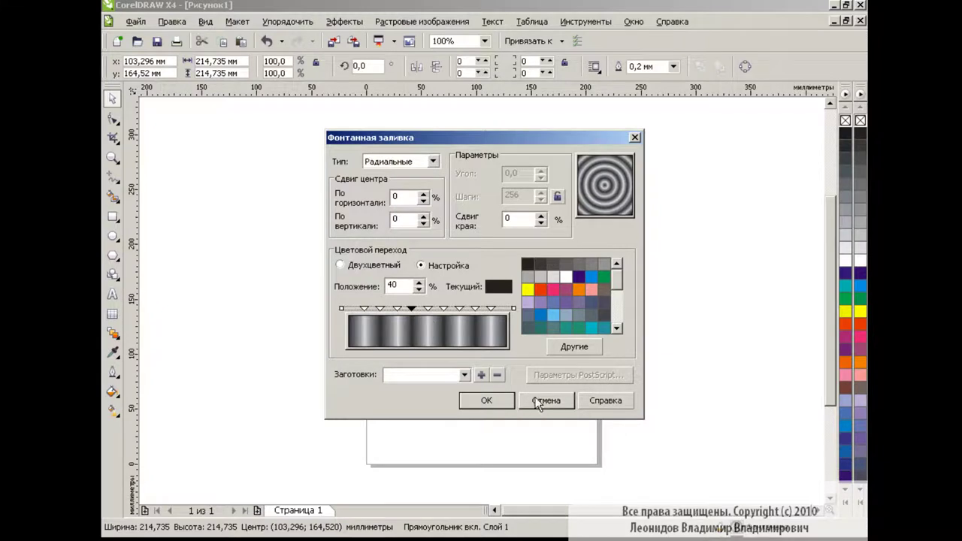
drag(479, 283, 758, 283)
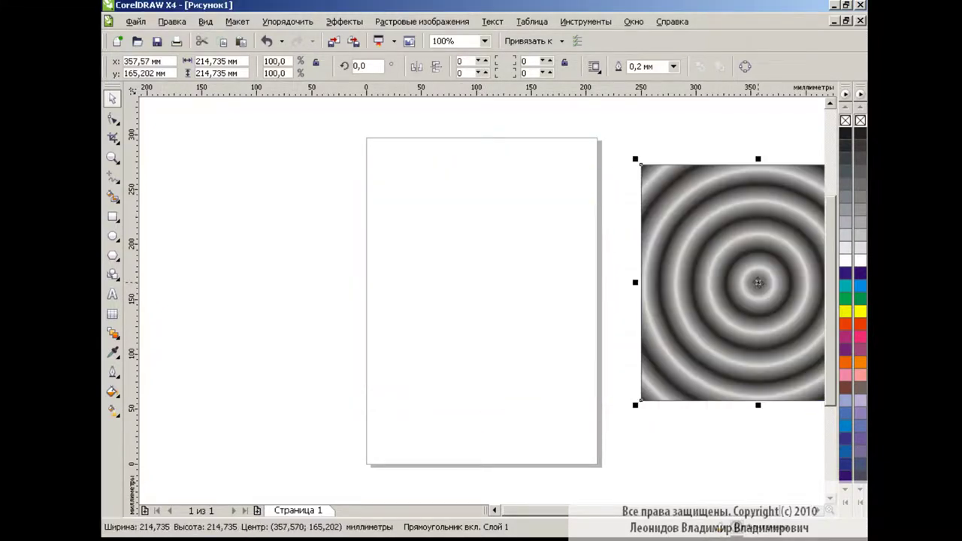
Draw a large circle, a smaller concentric copy, and a square over them
click(113, 236)
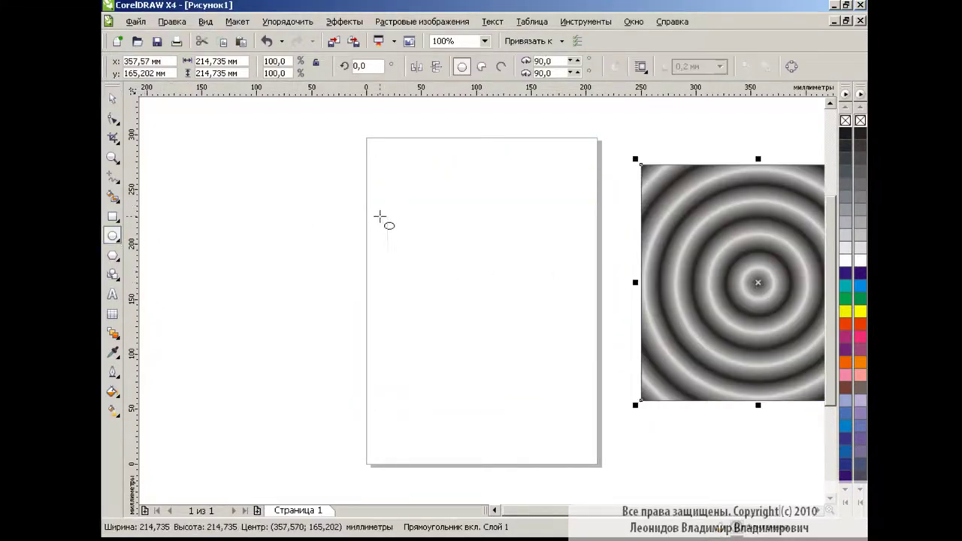
drag(392, 193, 579, 381)
click(240, 41)
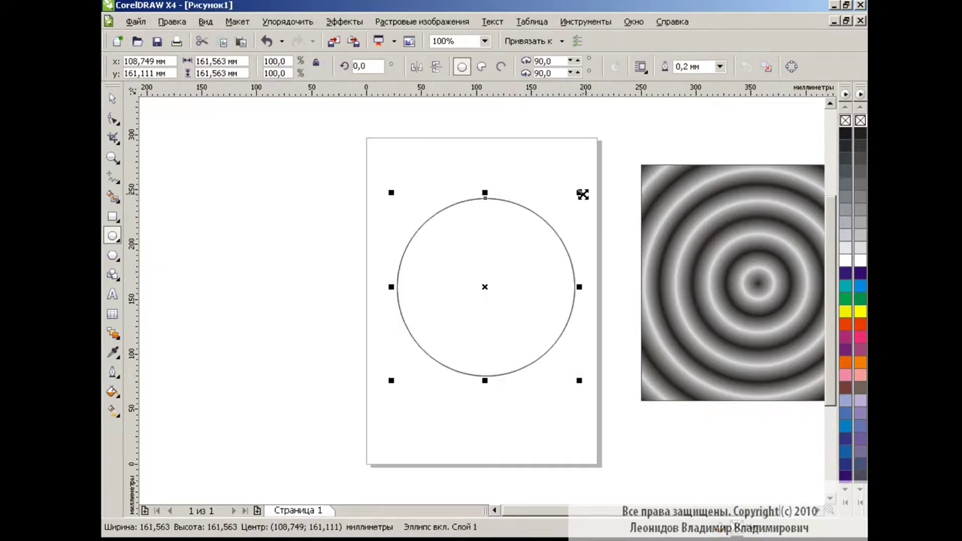
drag(579, 192, 542, 229)
key(F6)
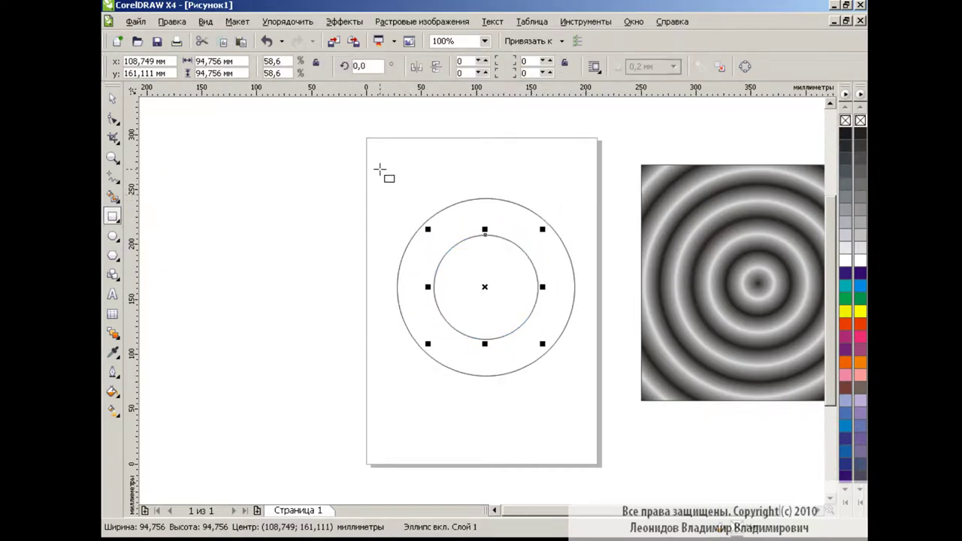
drag(380, 169, 544, 333)
Rotate the square 45° into a diamond and centre it on the circles
click(112, 98)
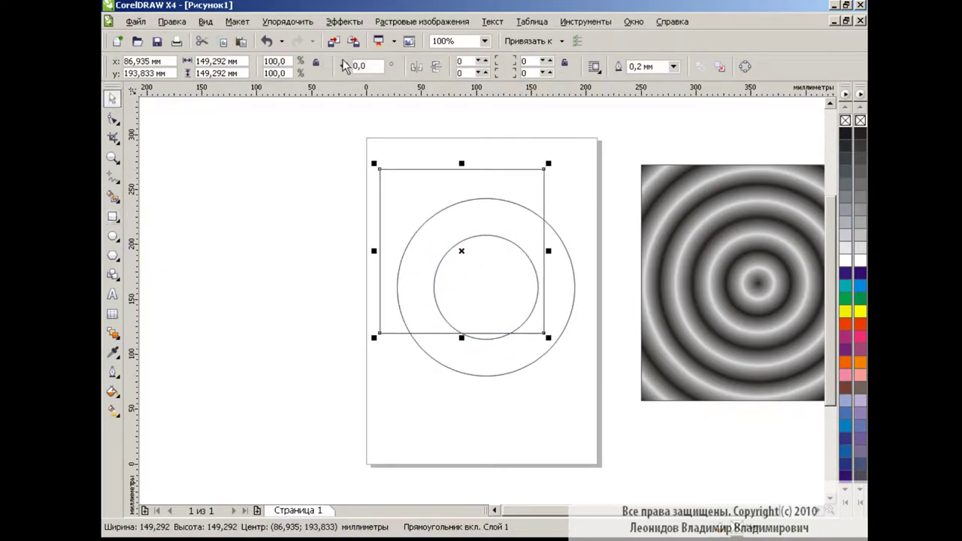
text(45)
key(Return)
drag(292, 133, 610, 418)
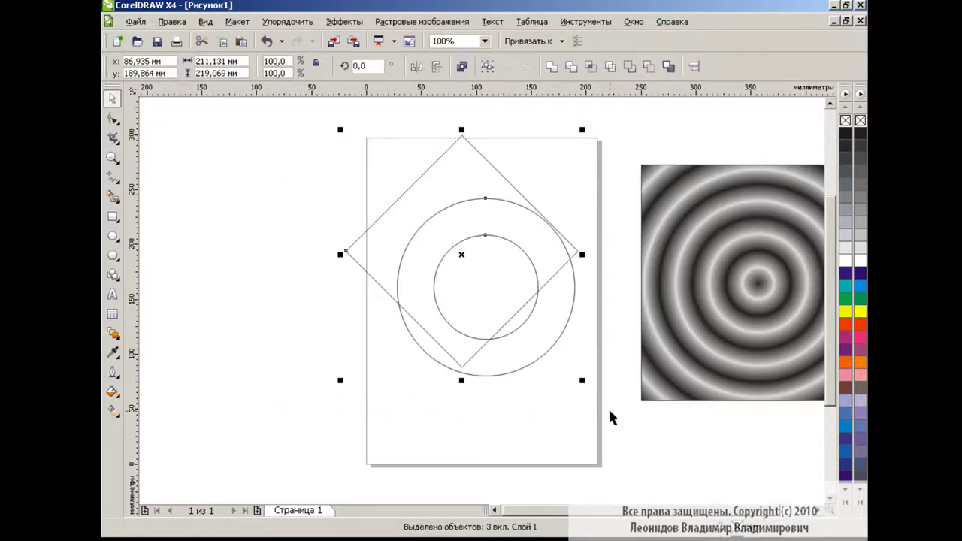
click(693, 67)
click(549, 353)
click(595, 359)
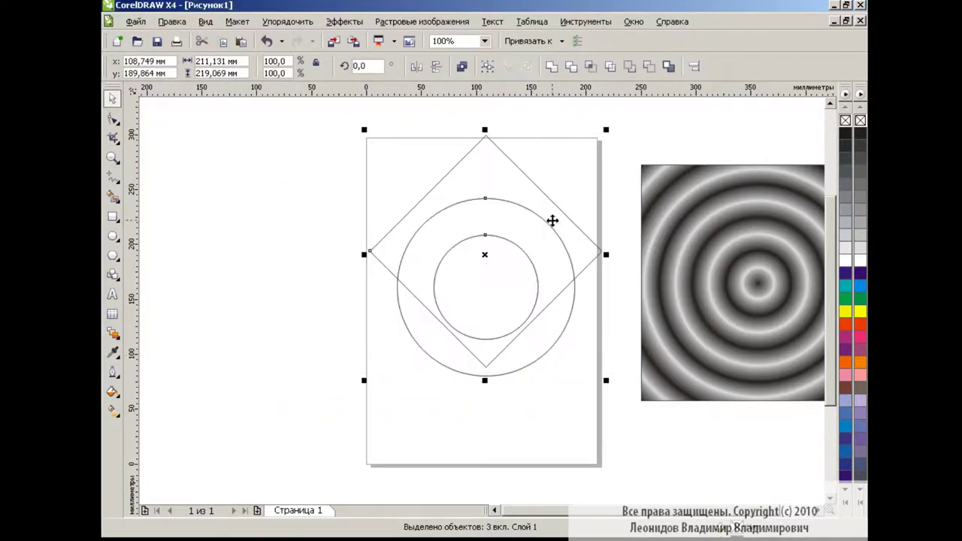
Raise the diamond, Smart Fill the ring sector inside it, and delete the helper shapes
click(556, 218)
drag(485, 253, 489, 164)
click(463, 237)
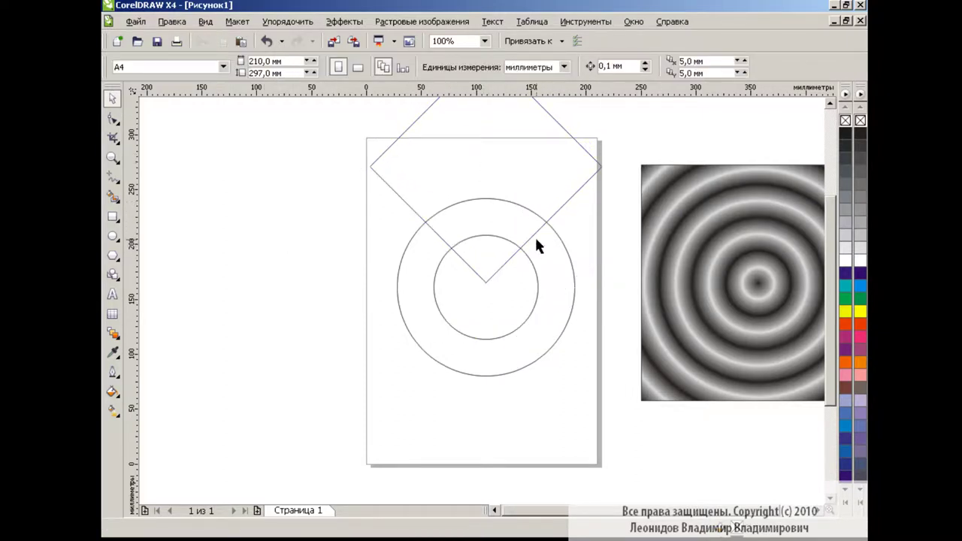
key(space)
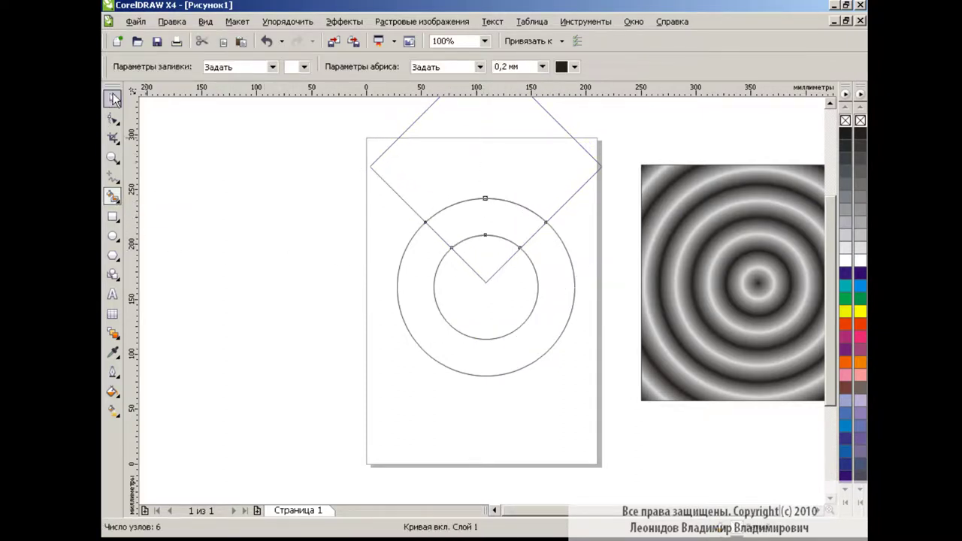
key(Delete)
click(539, 307)
key(Delete)
Enlarge the ring-sector wedge and draw a tall ellipse over it
click(490, 211)
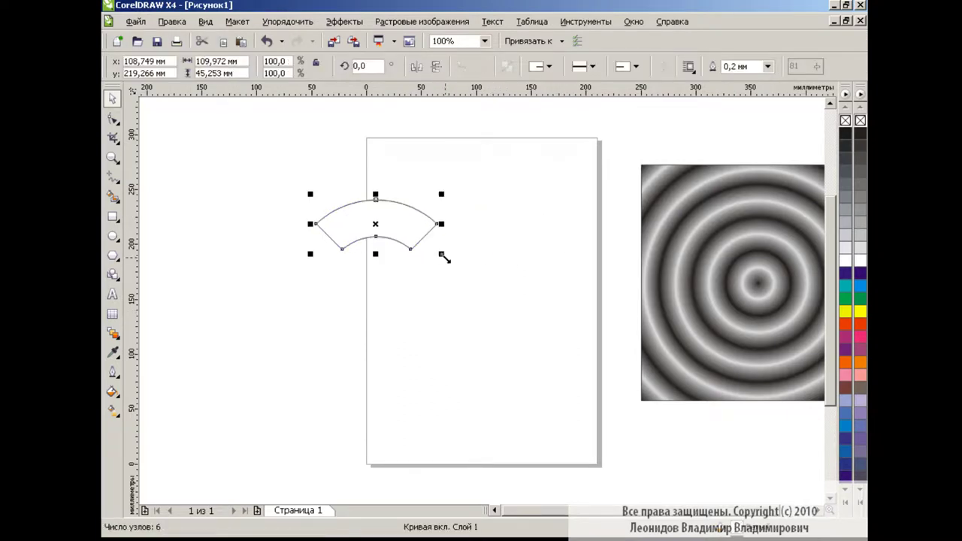
drag(444, 256, 612, 387)
click(525, 387)
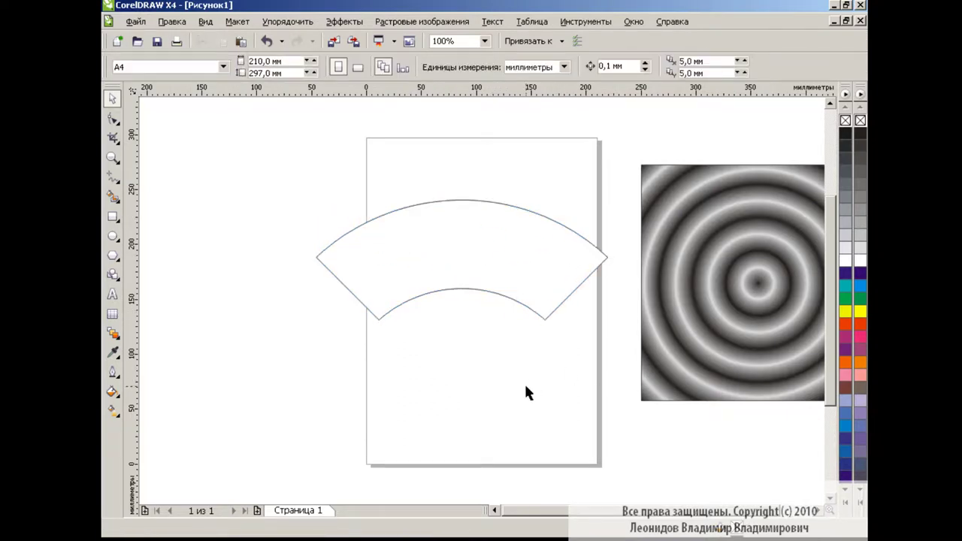
click(113, 236)
drag(404, 137, 540, 342)
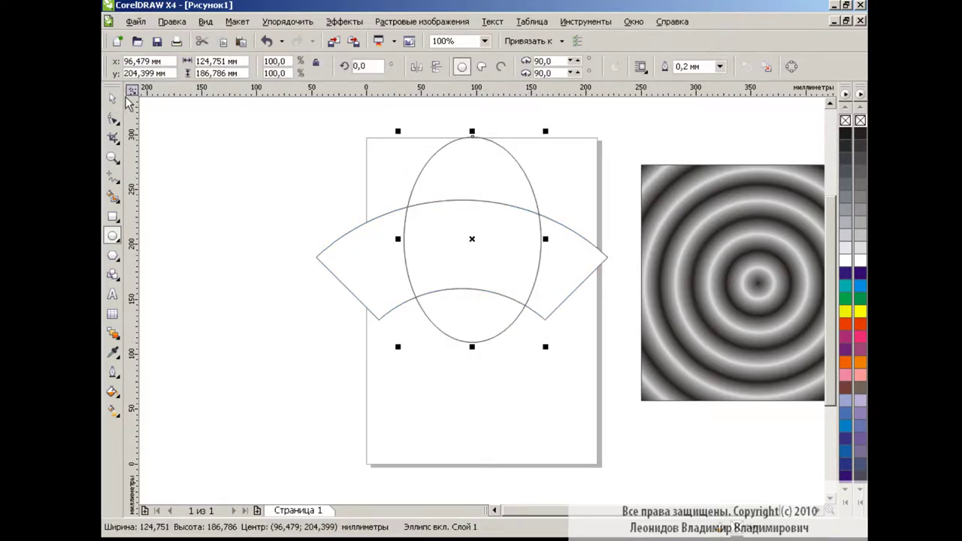
click(113, 98)
Centre the ellipse horizontally over the wedge
drag(266, 122, 623, 406)
click(694, 66)
click(494, 257)
click(532, 360)
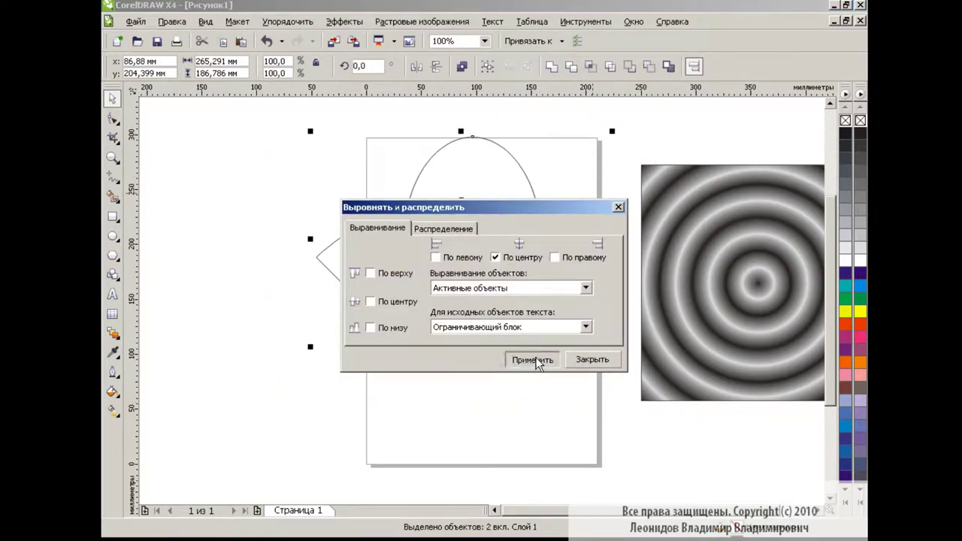
click(592, 359)
click(536, 371)
Smart Fill the ellipse's lower part, delete the helper ellipse, and trim the notch from the wedge
click(112, 196)
click(488, 312)
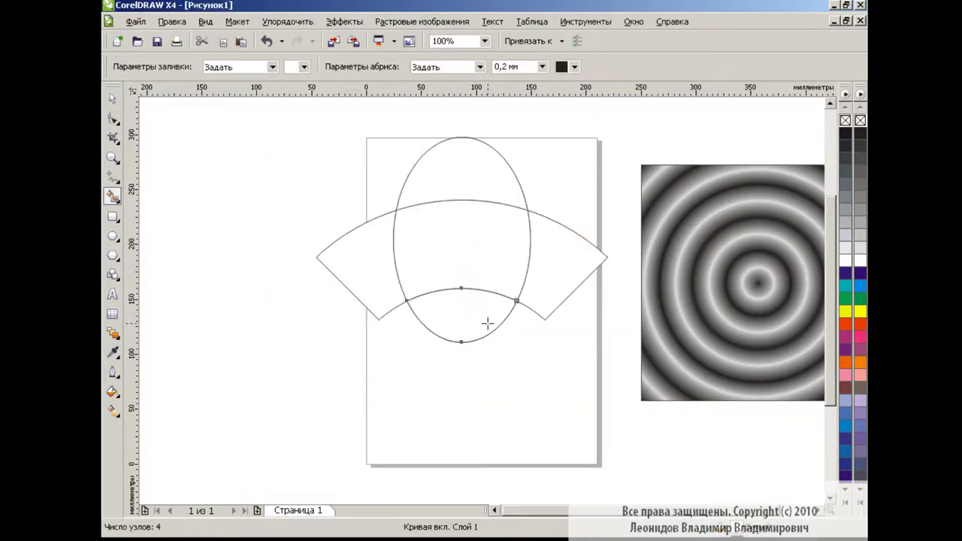
key(space)
click(455, 147)
key(Delete)
key(ctrl+a)
click(551, 68)
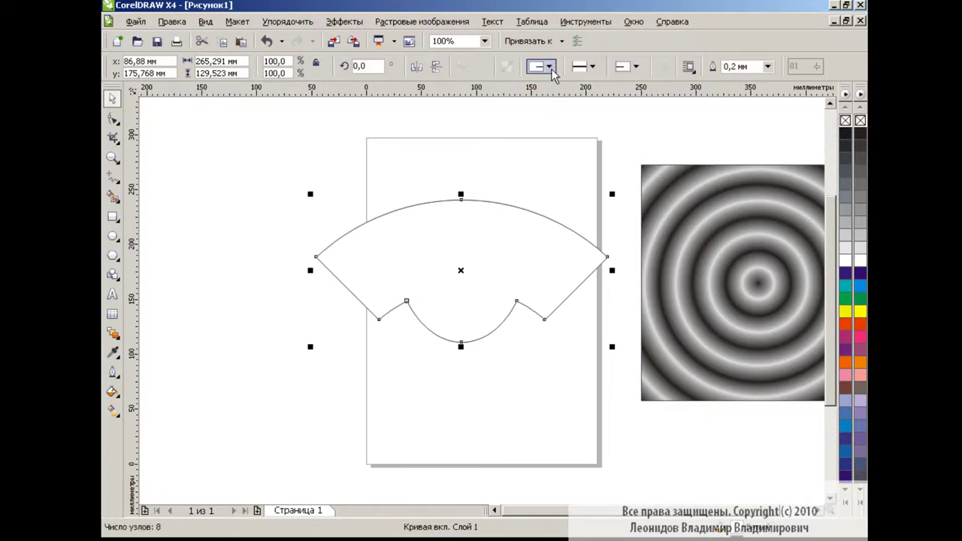
Shrink the notched wedge to about 43% and position it over the ring square's upper rings
drag(612, 347, 447, 265)
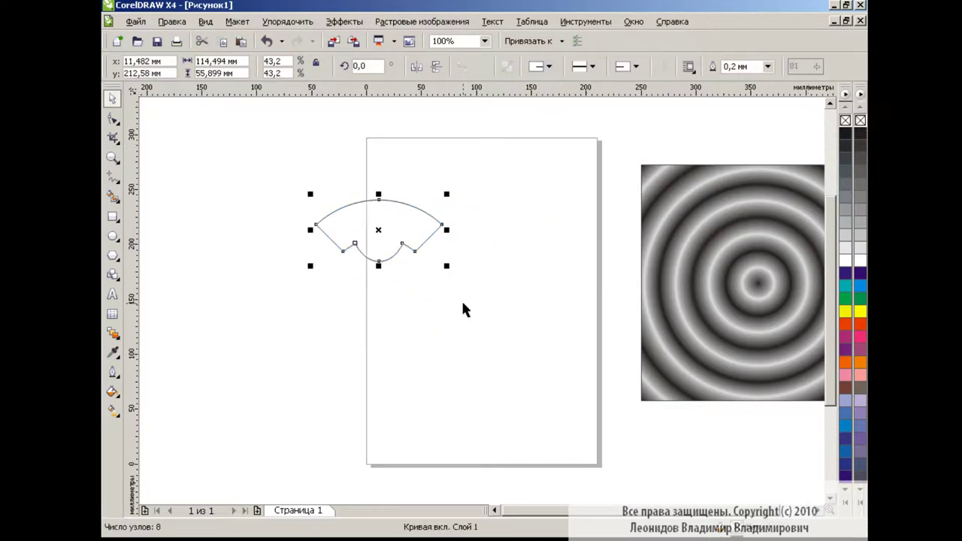
drag(747, 272, 473, 275)
drag(342, 224, 451, 218)
drag(301, 145, 477, 292)
click(537, 215)
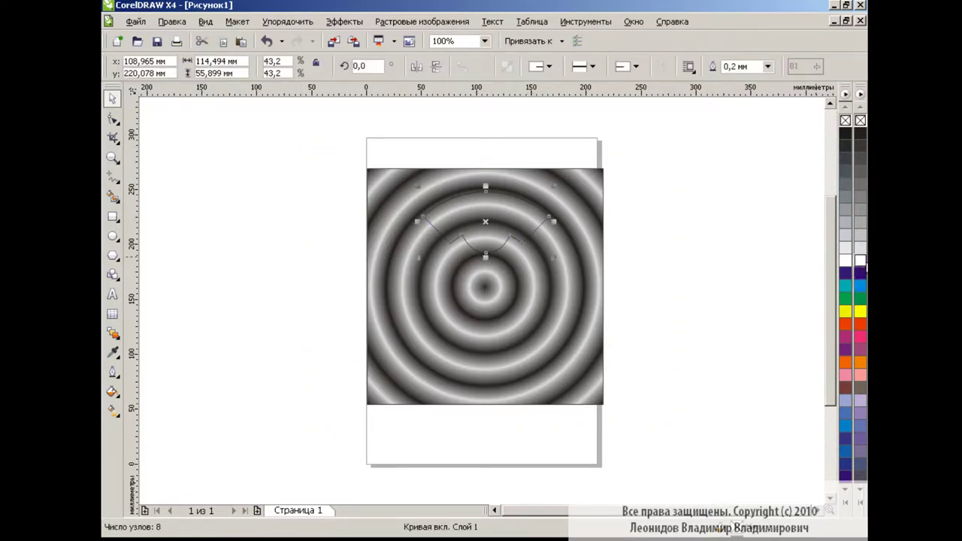
drag(339, 142, 691, 450)
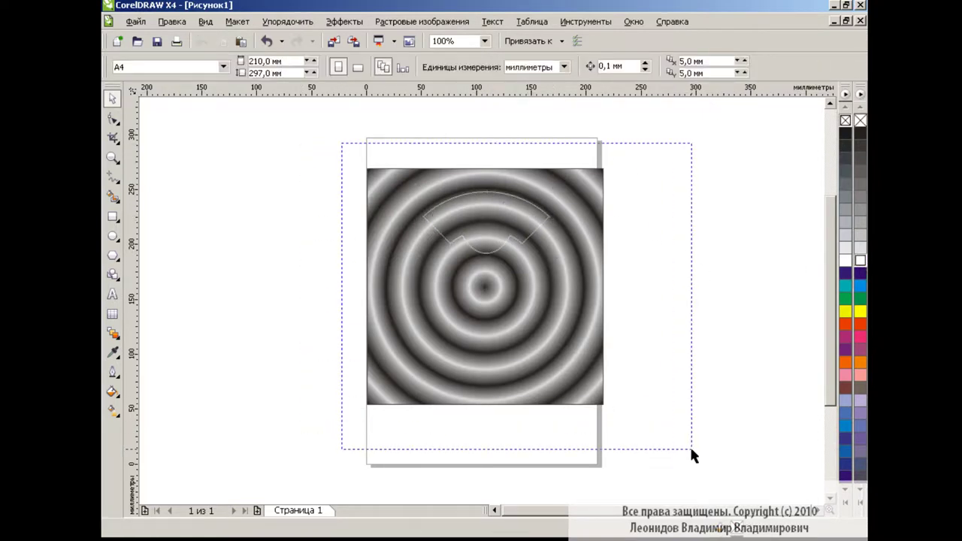
key(Escape)
click(487, 218)
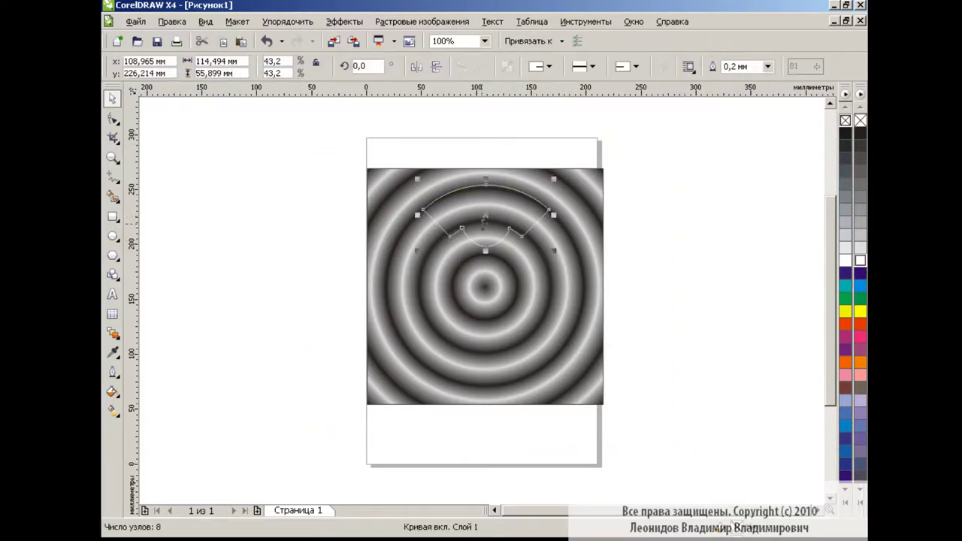
drag(323, 142, 692, 450)
key(ctrl+shift+a)
click(489, 255)
click(472, 358)
click(593, 359)
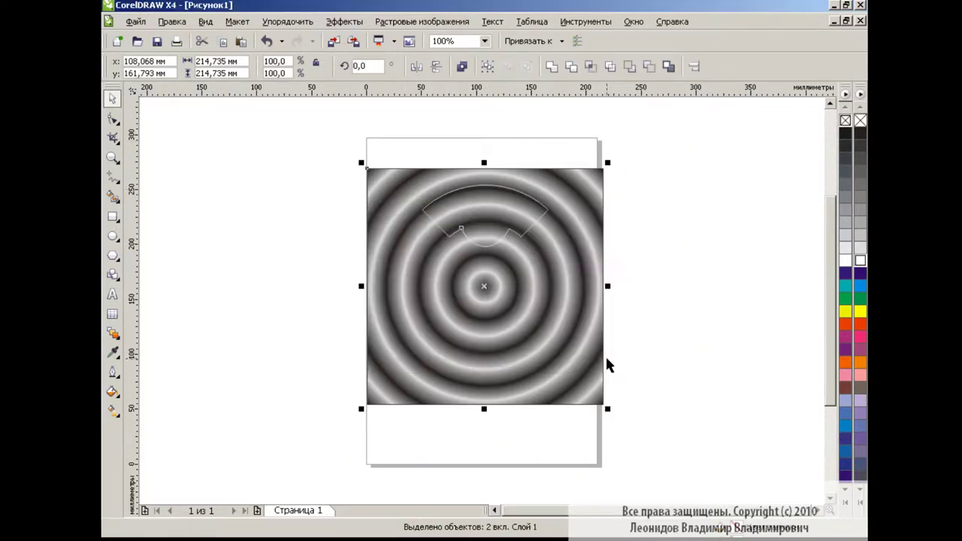
click(590, 66)
key(Escape)
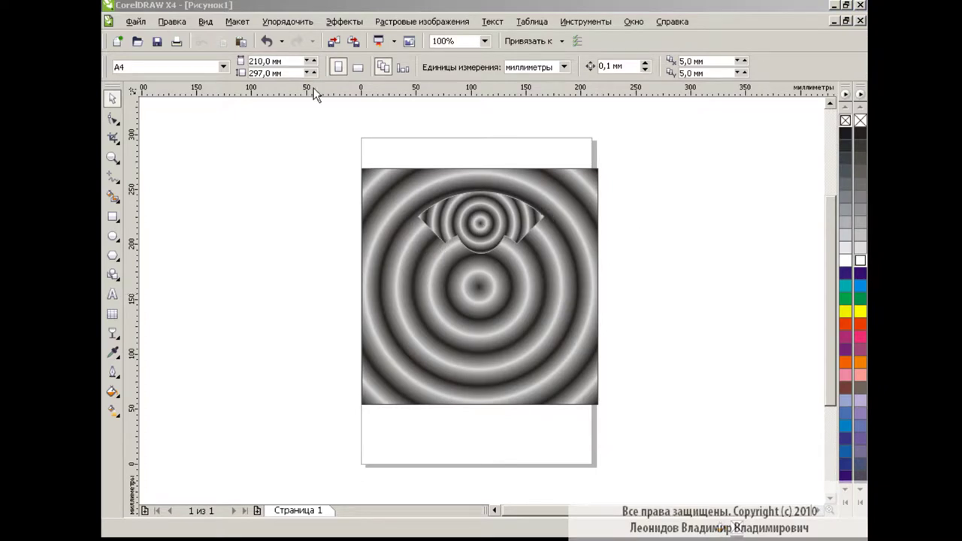
click(266, 40)
click(324, 208)
click(490, 205)
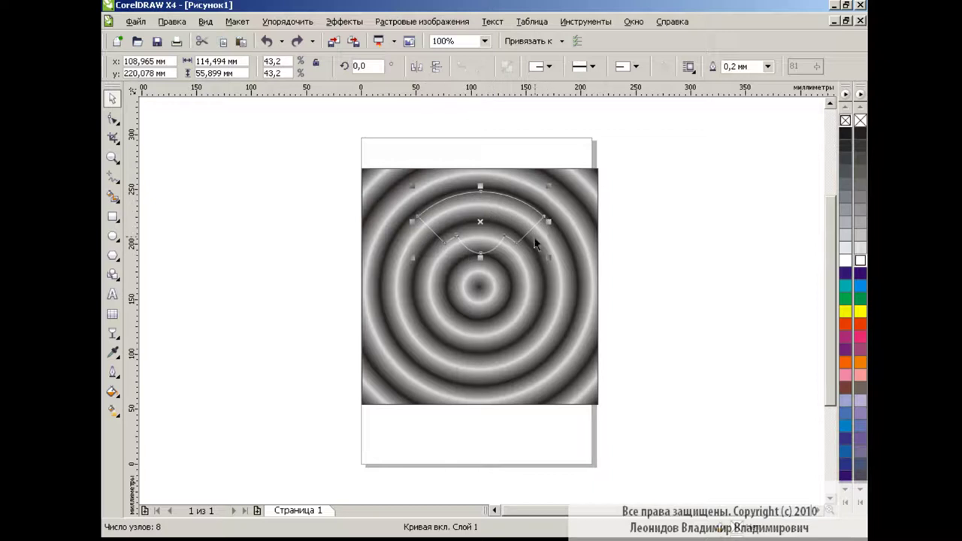
Apply a frozen Fish Eye lens to the wedge over the ring image
click(344, 21)
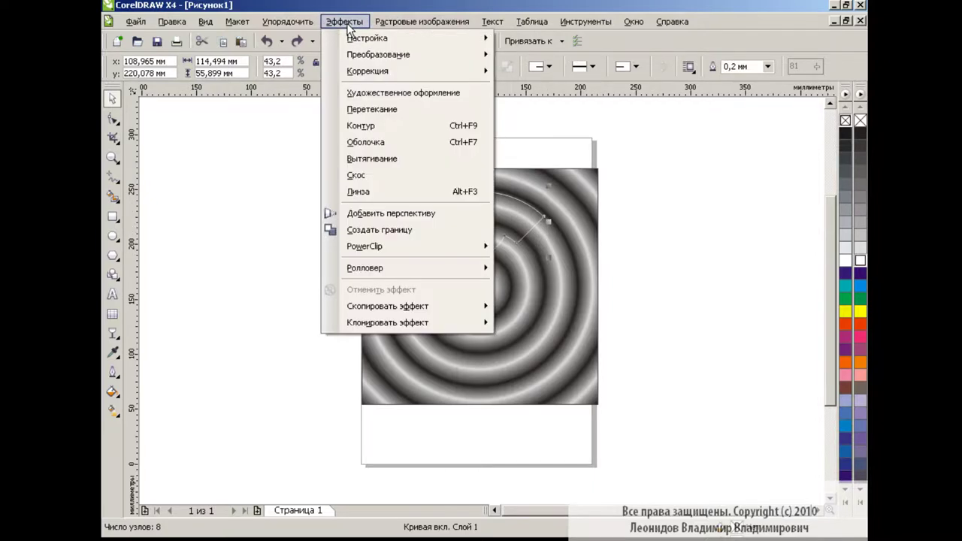
click(404, 189)
click(790, 161)
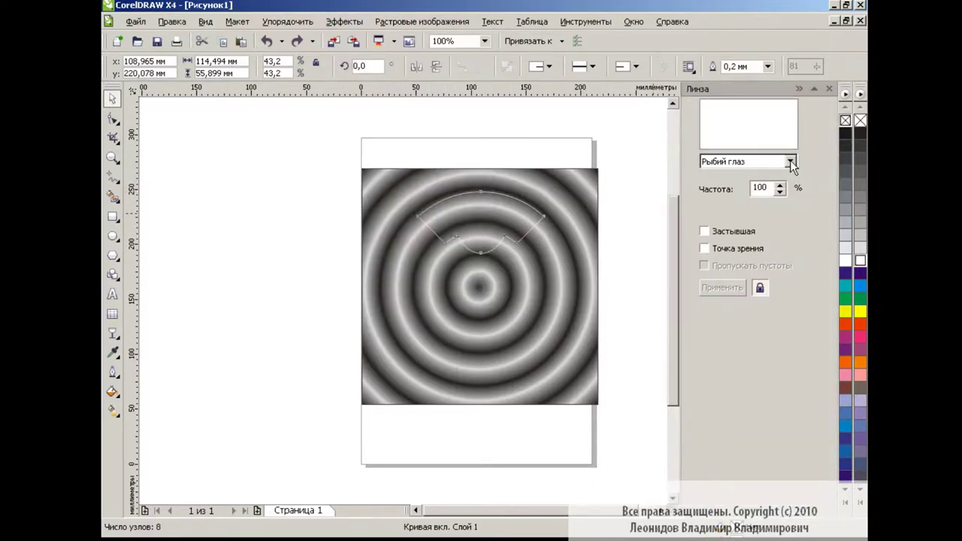
click(754, 217)
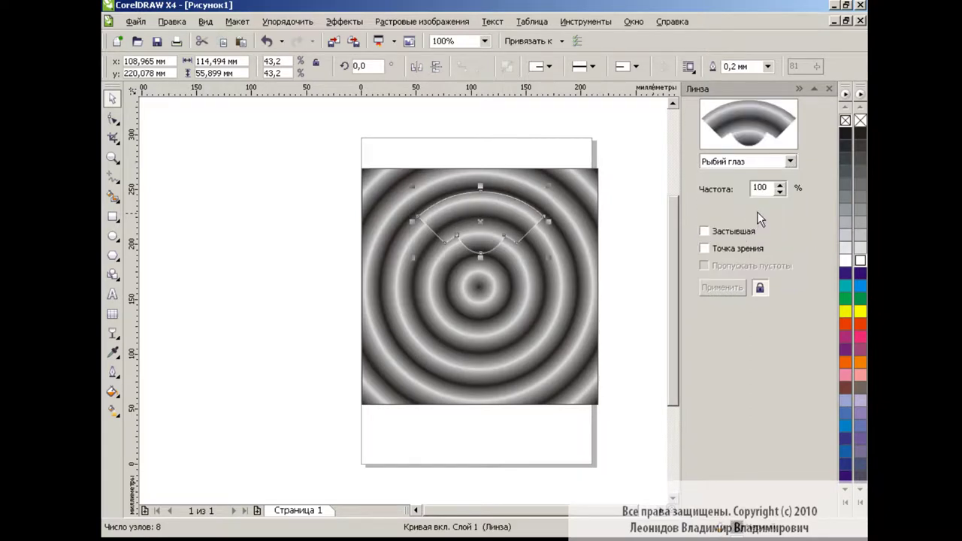
click(704, 232)
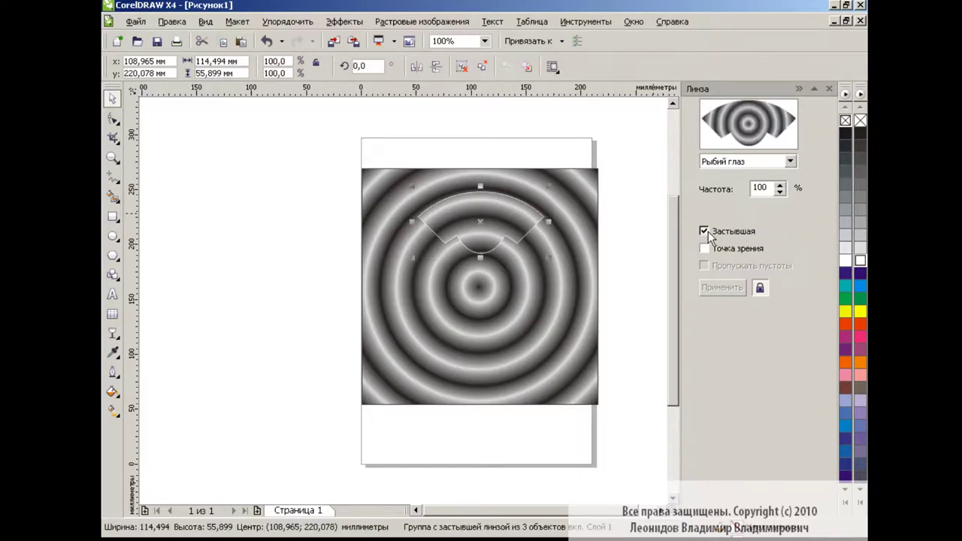
Ungroup the frozen lens and move the gradient arc piece left of the page
click(287, 21)
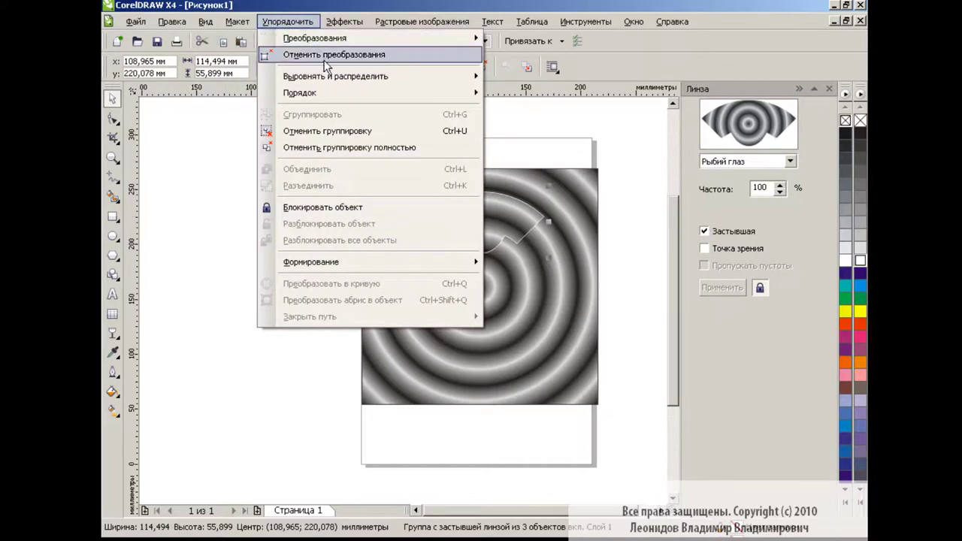
click(340, 134)
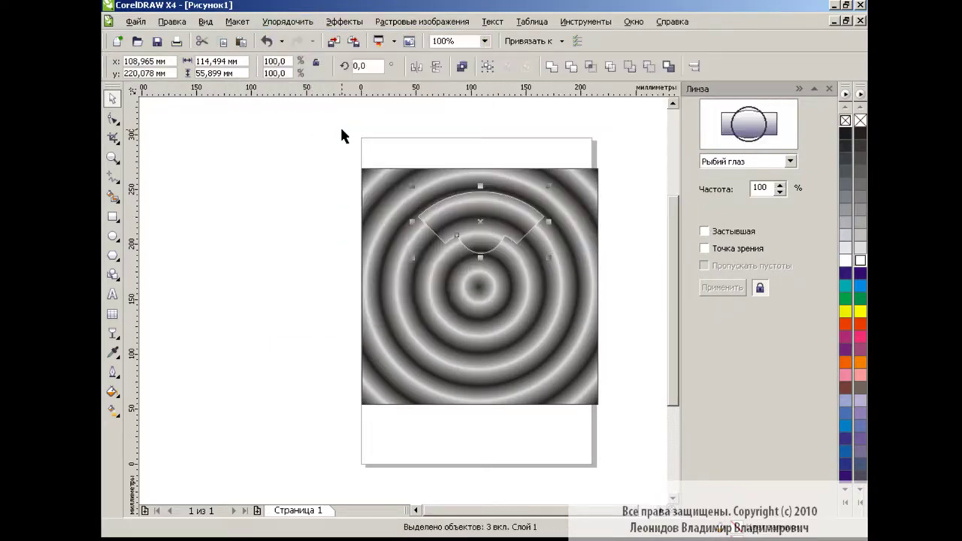
drag(498, 221, 361, 213)
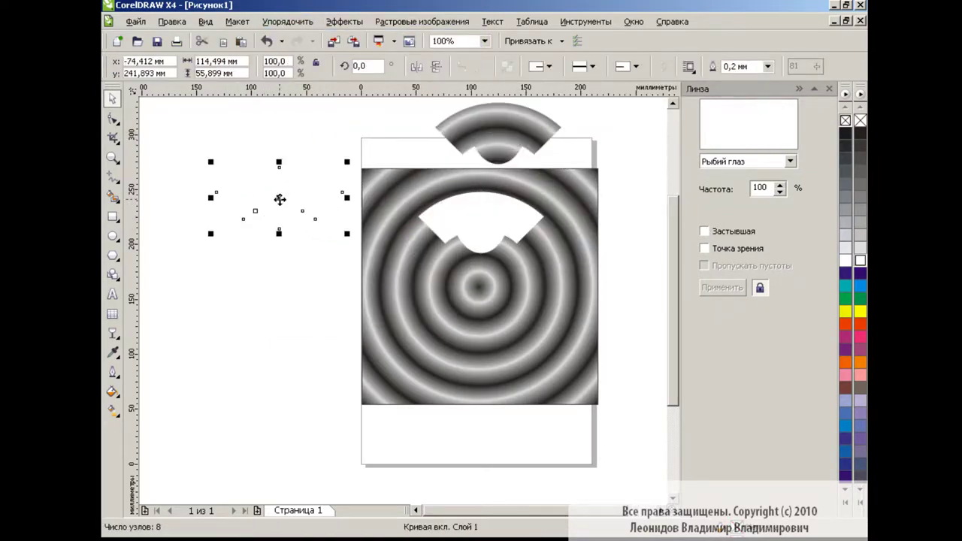
drag(279, 198, 472, 282)
click(509, 134)
drag(510, 134, 309, 230)
click(313, 301)
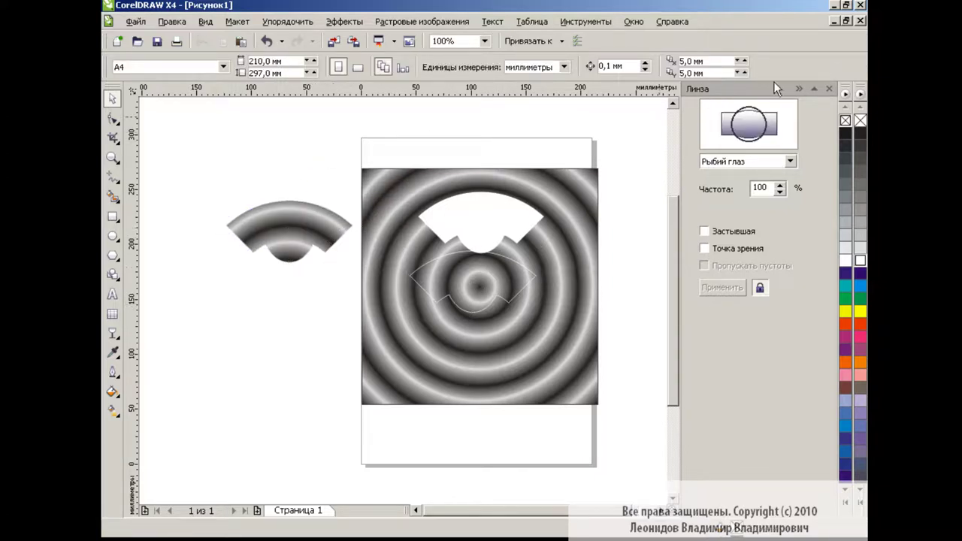
Close the Lens docker and delete the concentric ring image
click(829, 89)
click(430, 295)
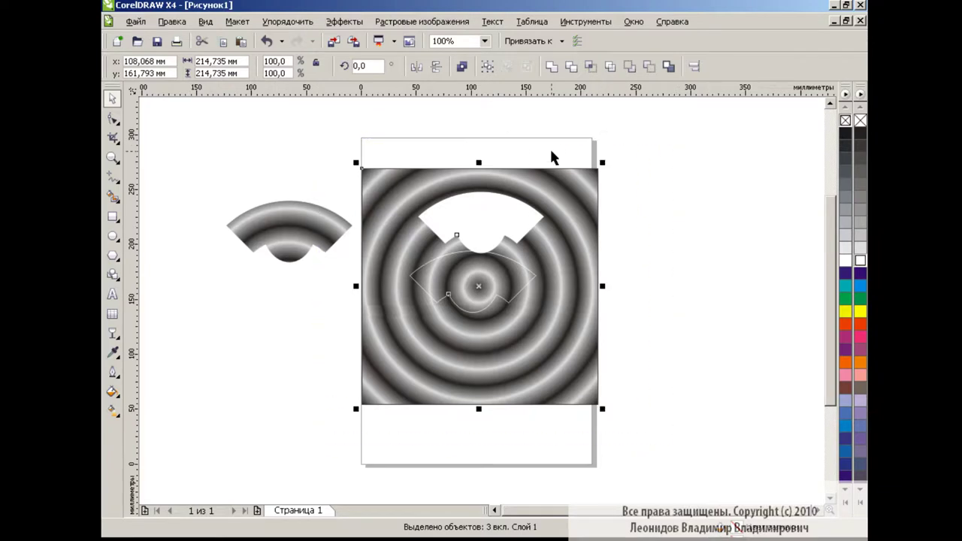
key(Delete)
Enlarge the arc at the page top, mirror a copy to the bottom, and add 90°-rotated copies
drag(296, 216, 480, 197)
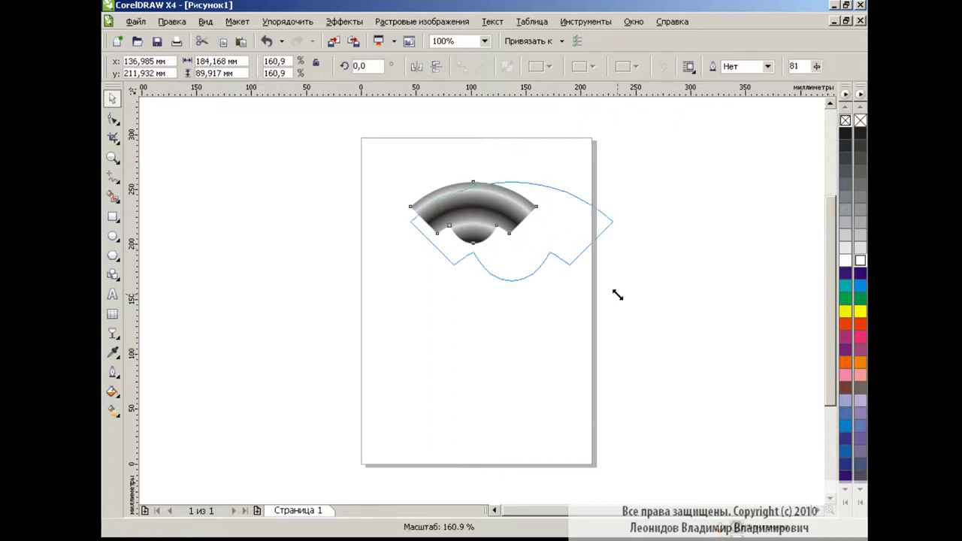
mouse_move(540, 248)
mouse_down()
mouse_move(631, 297)
mouse_move(473, 198)
mouse_move(483, 381)
mouse_up()
click(435, 66)
shift+click(517, 154)
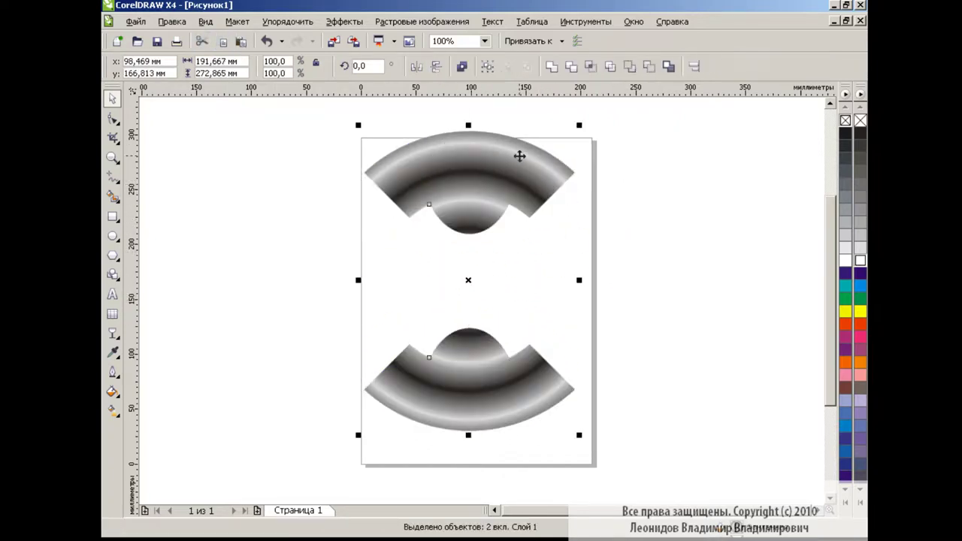
text(90)
key(Return)
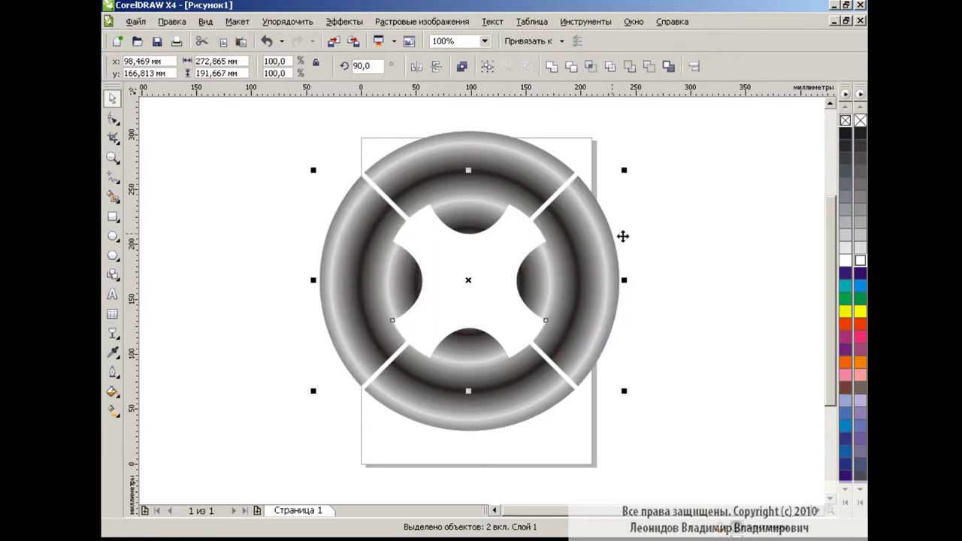
click(705, 248)
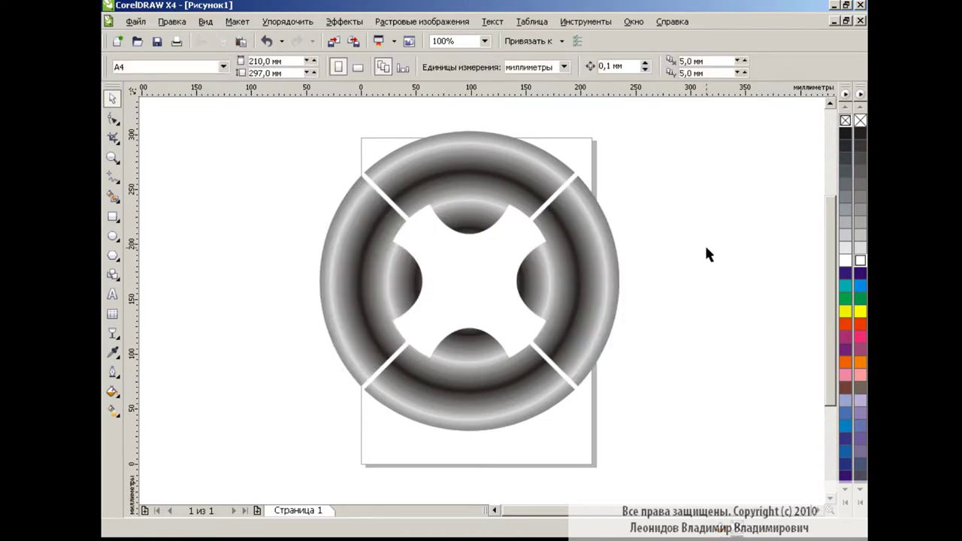
Nest a 48.3% copy of the four-arc ring inside it and group all eight pieces
drag(290, 128, 624, 429)
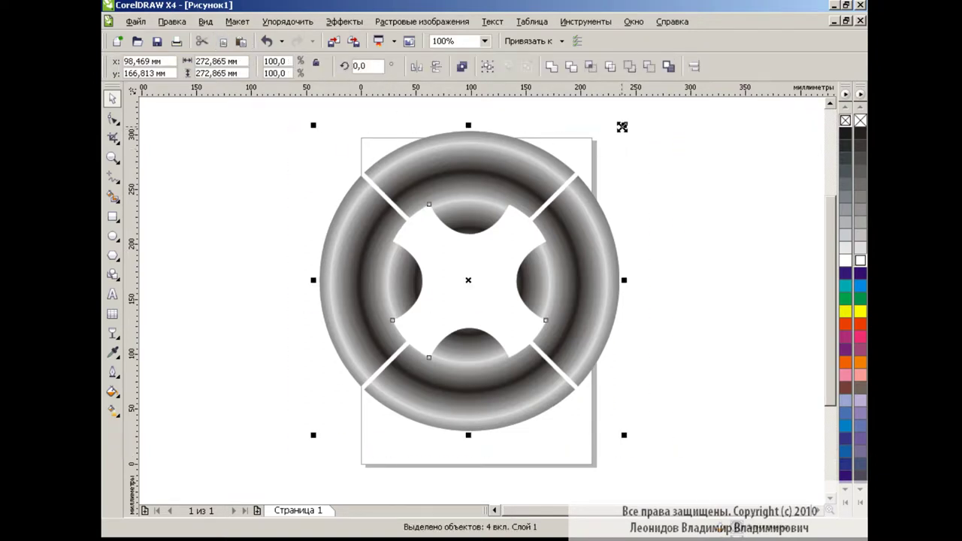
drag(624, 126, 559, 192)
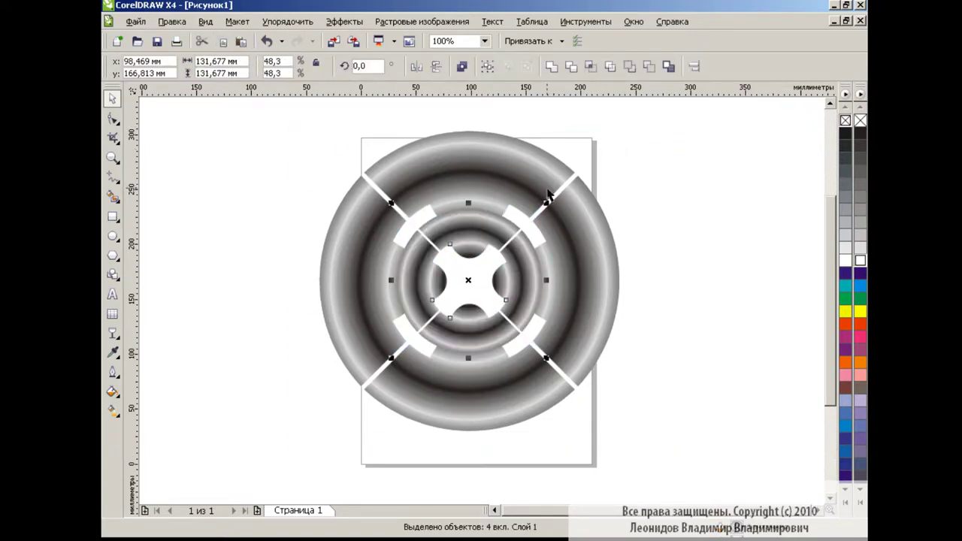
click(697, 225)
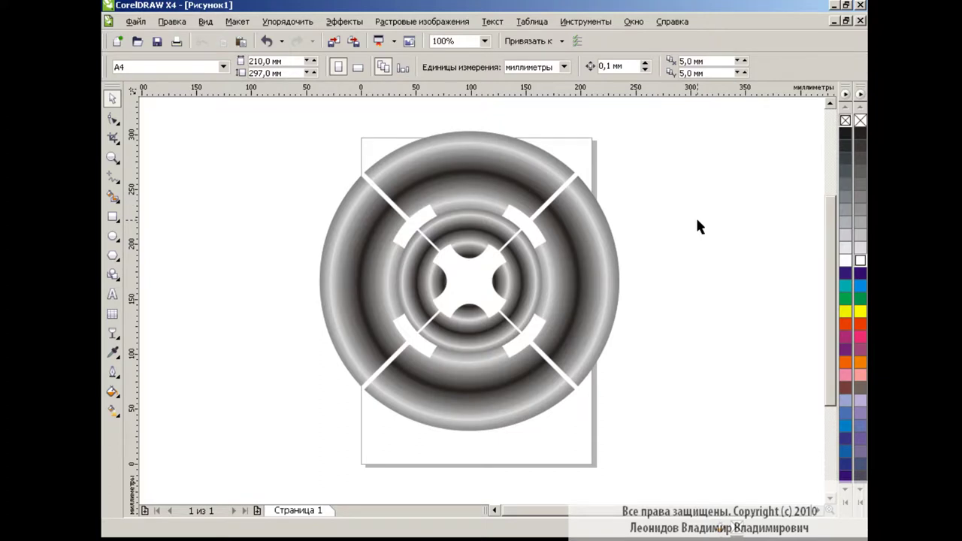
key(ctrl+a)
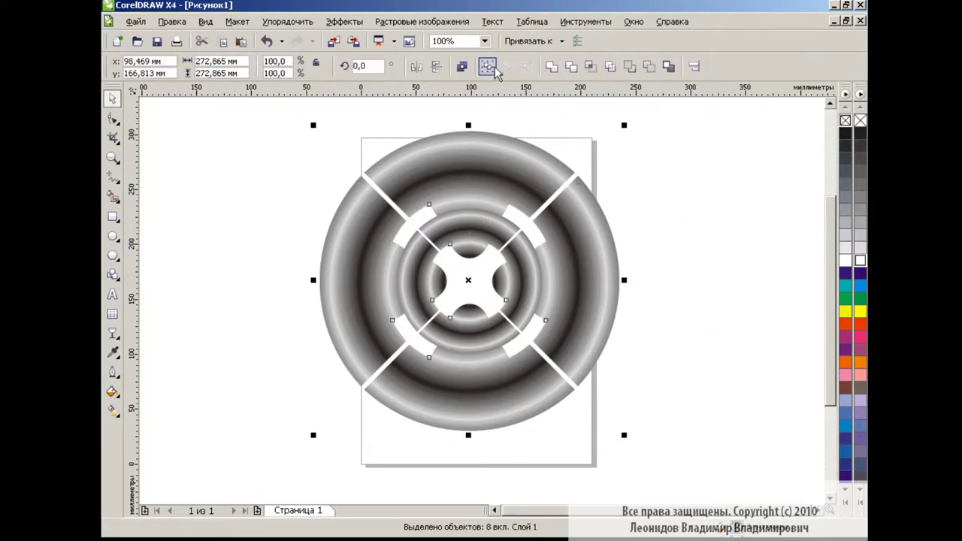
click(496, 68)
drag(624, 434, 375, 303)
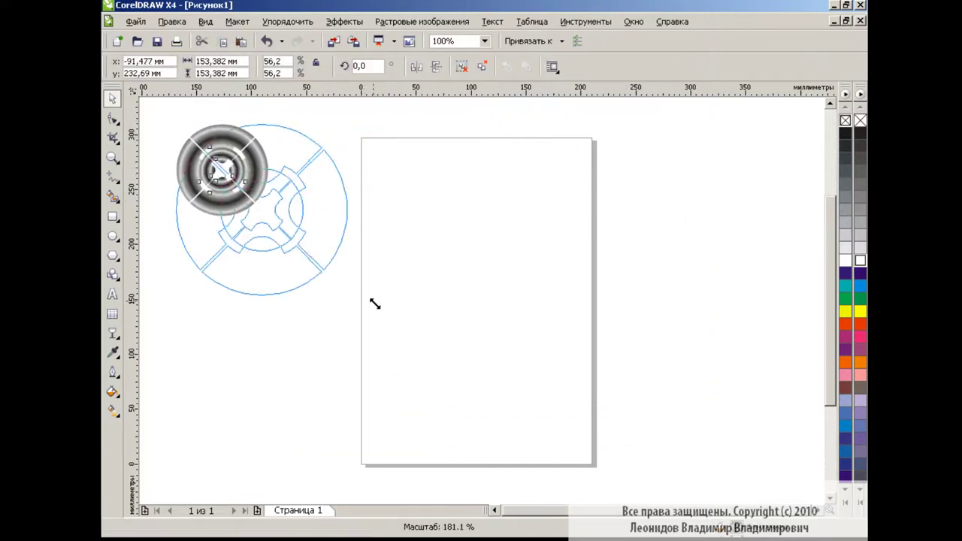
Paste a gradient arc at the page top and place a smaller copy below it
key(ctrl+v)
drag(489, 212, 480, 197)
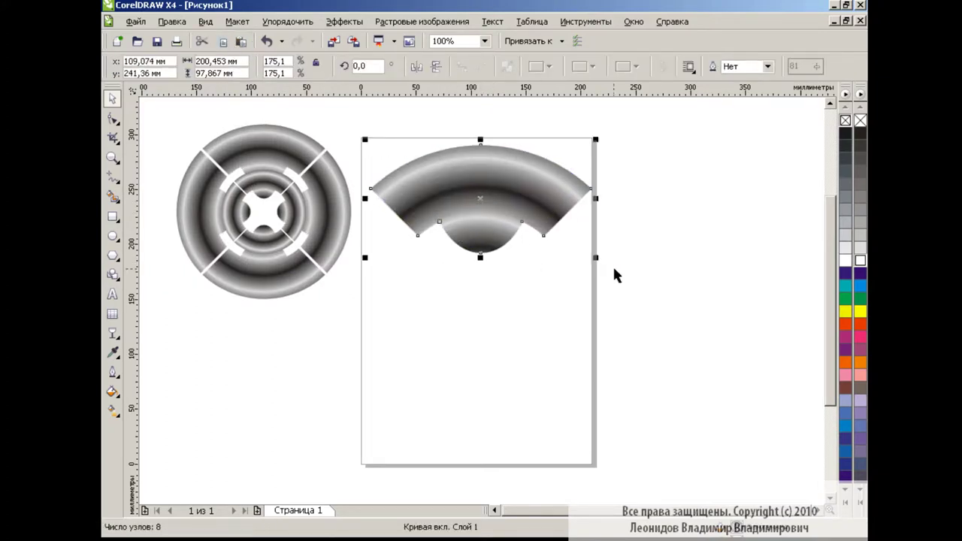
drag(595, 257, 562, 230)
drag(481, 207, 480, 269)
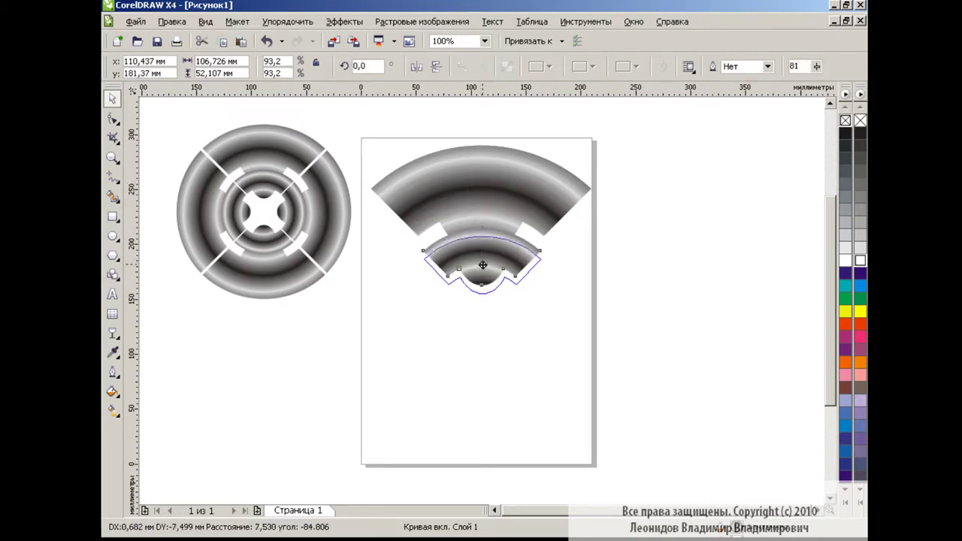
Centre the two arcs horizontally, group them, shrink to 51.7%, and mirror a copy below
drag(631, 132, 346, 338)
key(ctrl+shift+a)
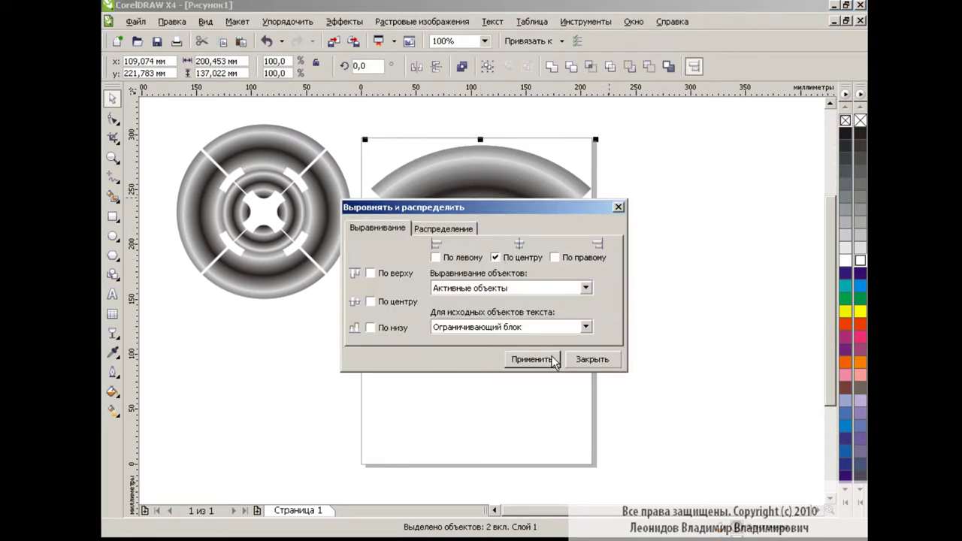
click(555, 362)
click(592, 359)
key(ctrl+g)
drag(595, 297, 505, 221)
mouse_move(427, 181)
mouse_down()
mouse_move(496, 181)
mouse_move(495, 364)
mouse_up()
click(436, 66)
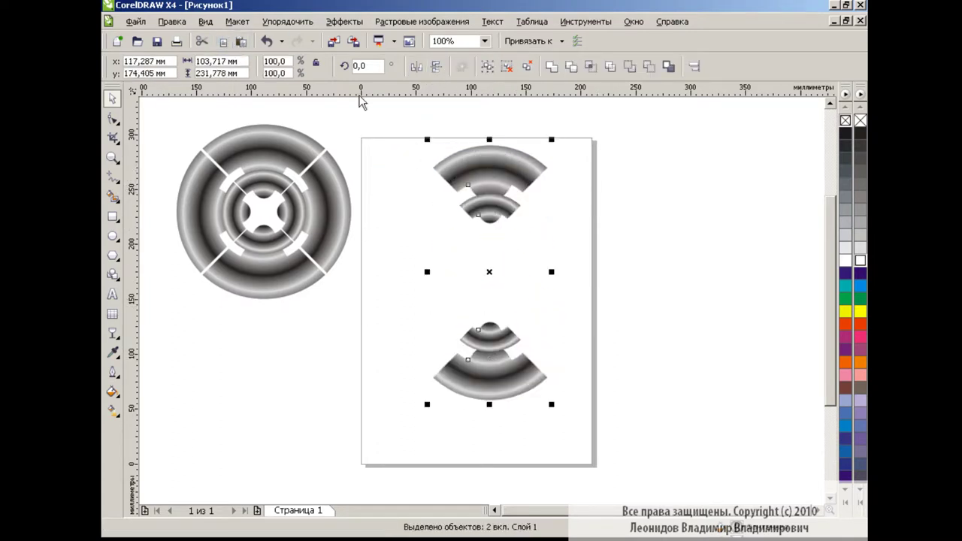
text(90)
Add 90°-rotated copies of the arc pairs, then slightly smaller 45°-rotated copies of all four
key(Return)
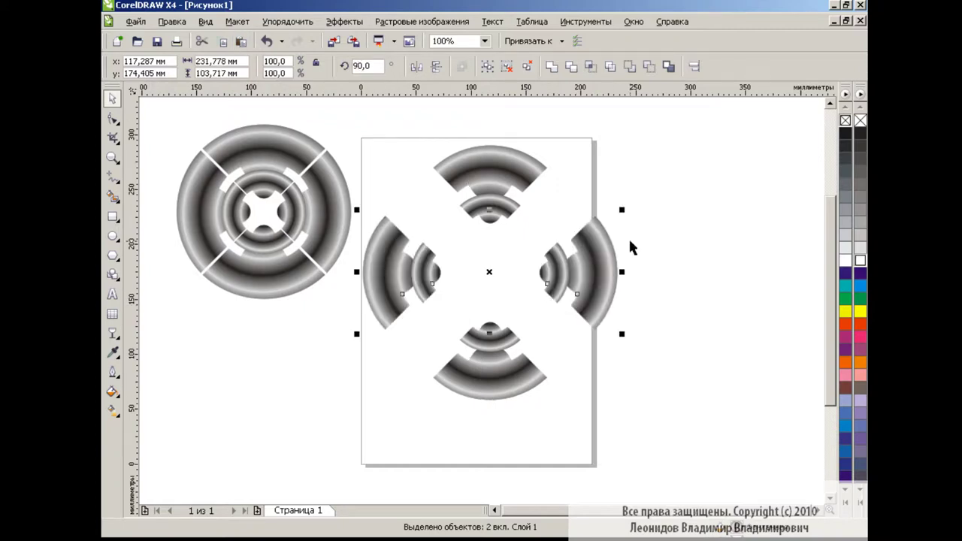
click(701, 194)
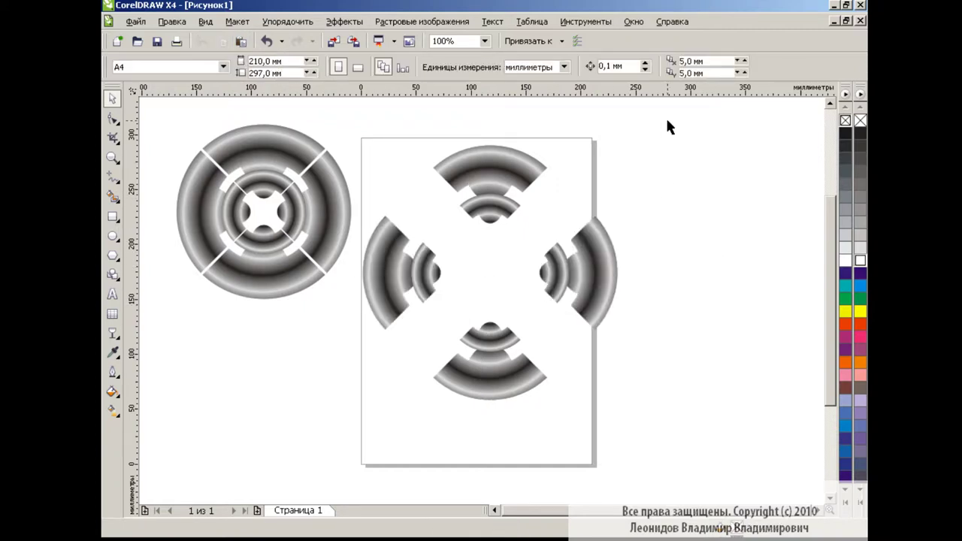
drag(666, 118, 321, 443)
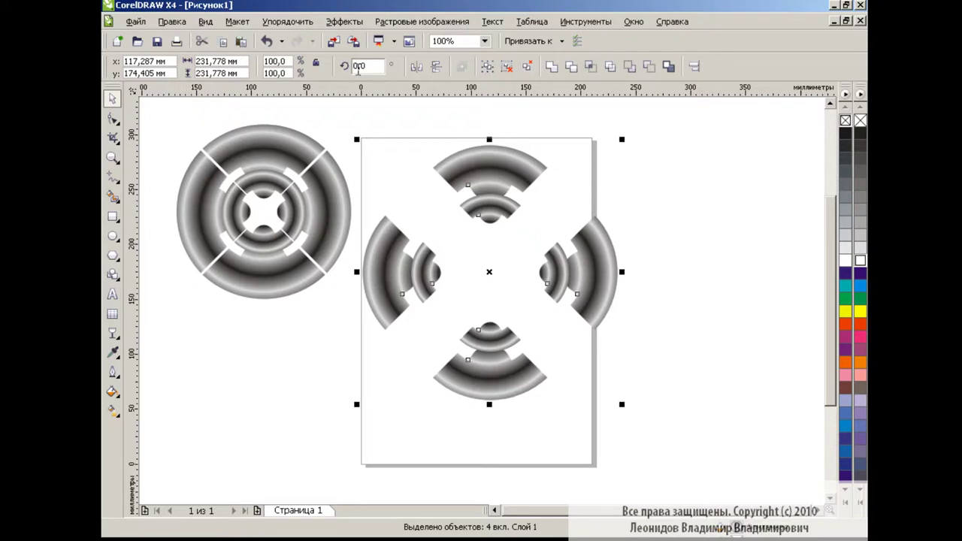
text(45)
key(Return)
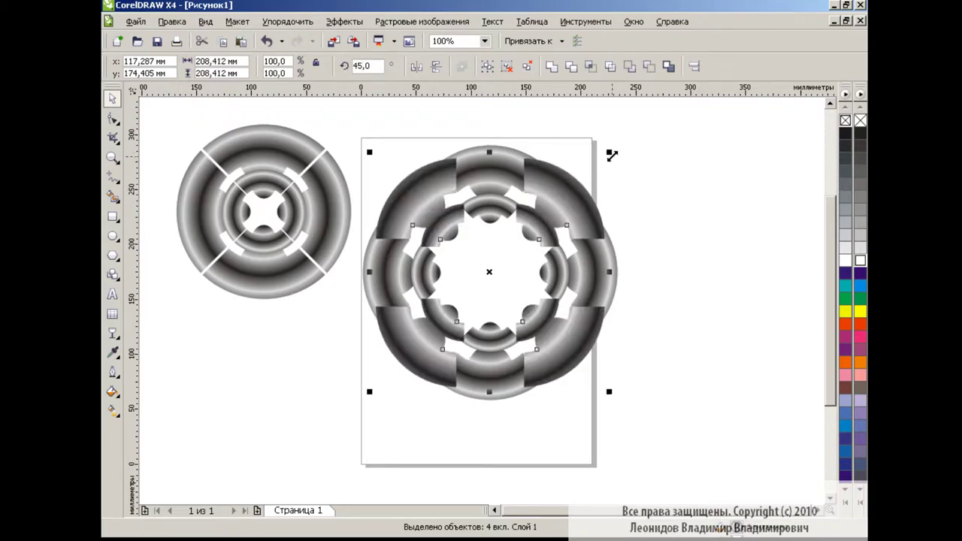
drag(611, 154, 595, 156)
Resize the eight-arm arc rosette and place it right of the page at 78.8%
click(701, 140)
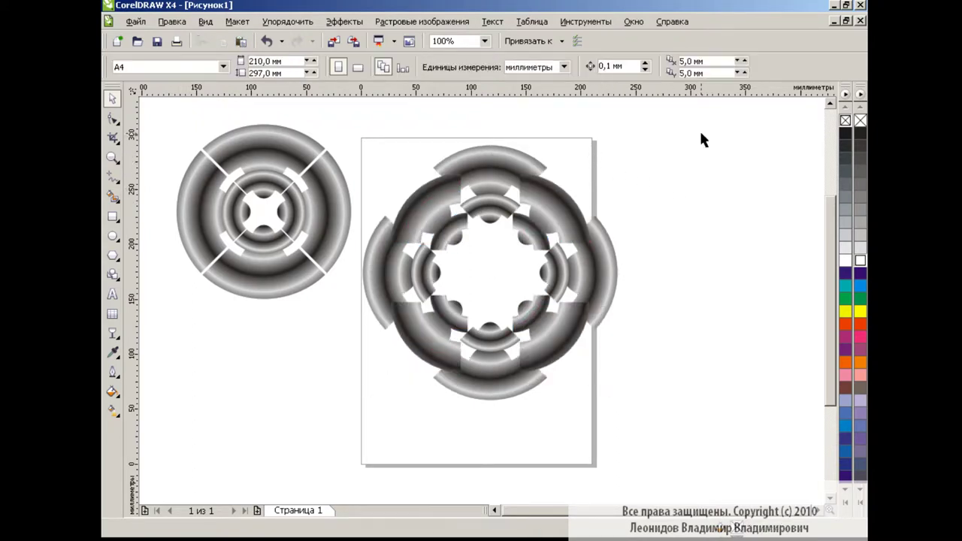
drag(701, 140, 330, 449)
mouse_move(622, 405)
mouse_down()
mouse_move(517, 300)
mouse_move(570, 353)
mouse_up()
drag(528, 243, 782, 201)
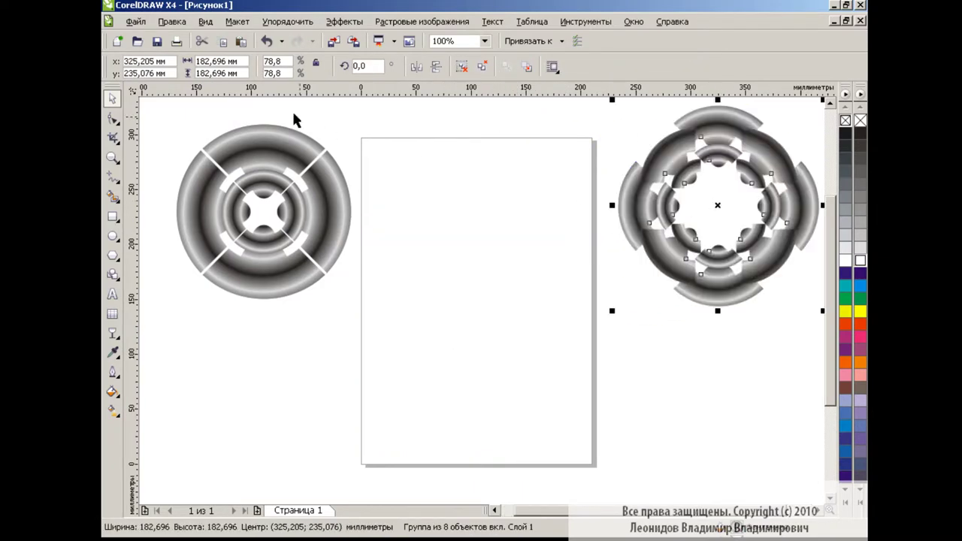
click(241, 41)
Mirror each of the four inner arcs of the arc cross
click(673, 362)
click(579, 278)
mouse_move(348, 124)
mouse_down()
mouse_move(461, 264)
mouse_move(623, 409)
mouse_up()
click(506, 214)
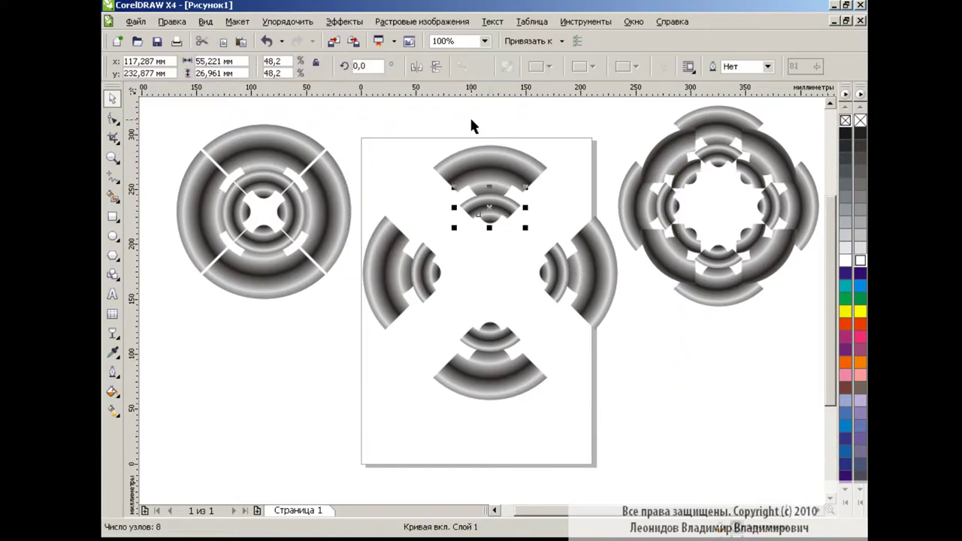
click(436, 66)
click(435, 292)
click(415, 66)
click(552, 271)
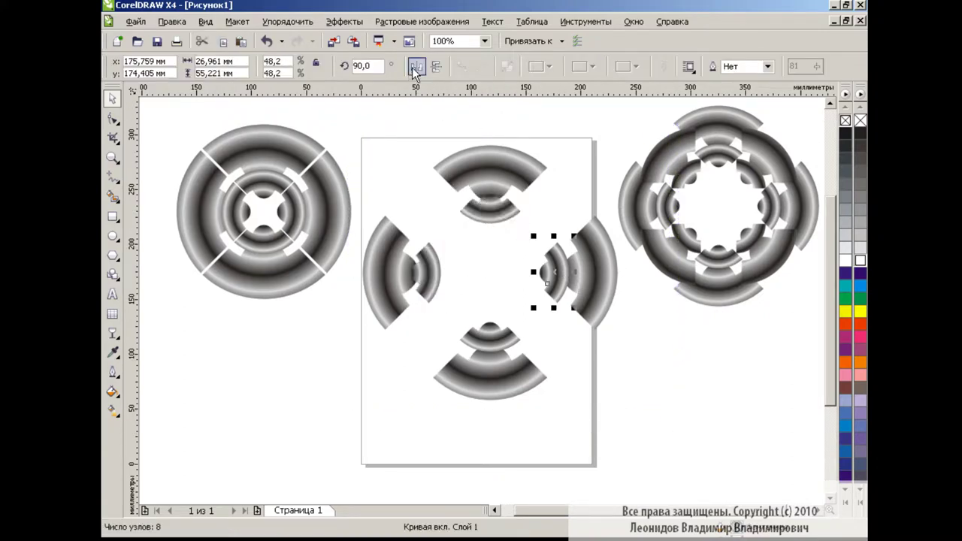
click(416, 67)
key(Tab)
click(436, 66)
click(635, 343)
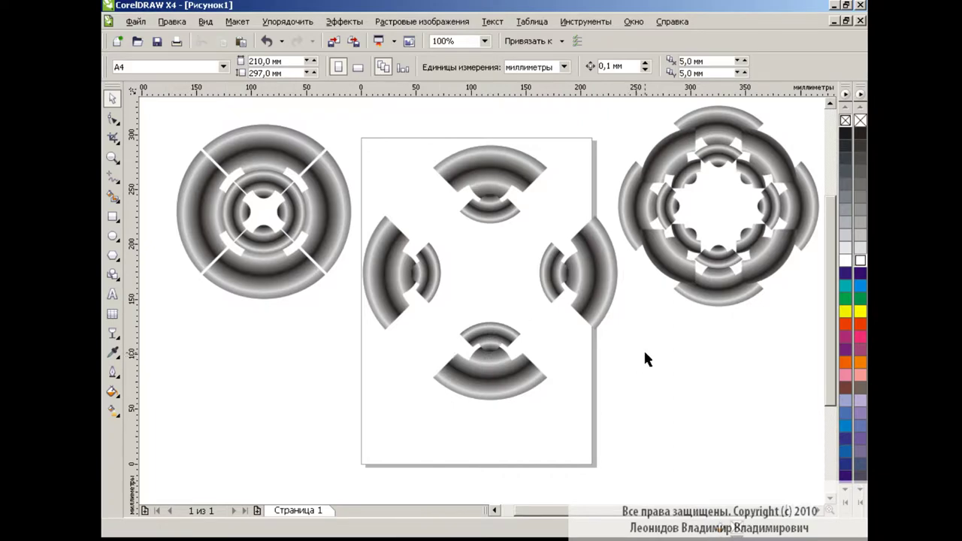
Copy the four arcs, rotate a copy 45°, and shrink a copy into the centre
drag(709, 441, 294, 128)
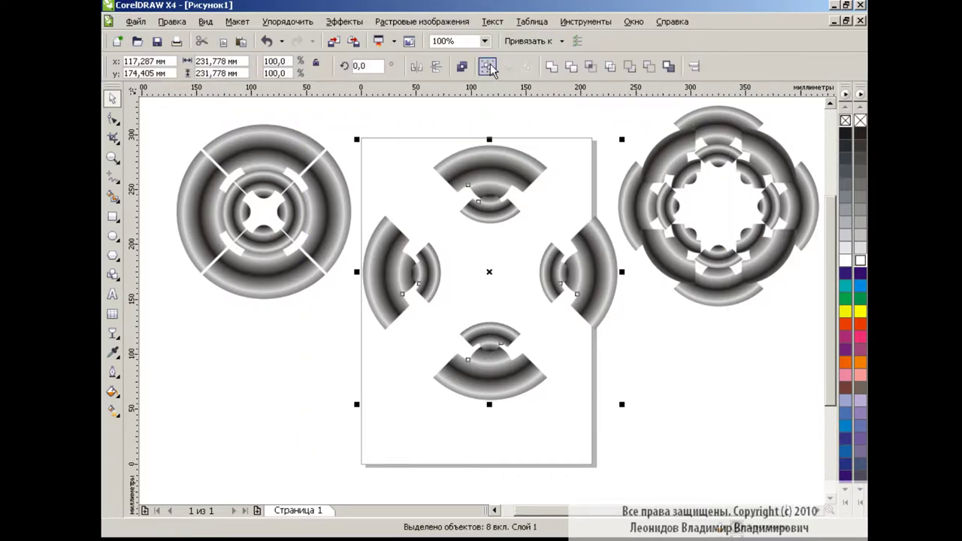
click(233, 43)
text(45)
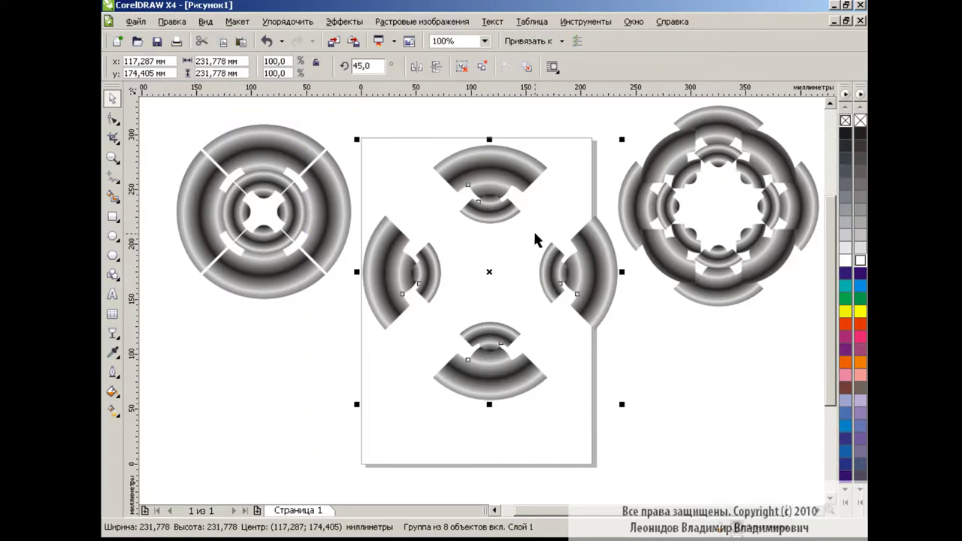
key(Return)
drag(621, 139, 557, 207)
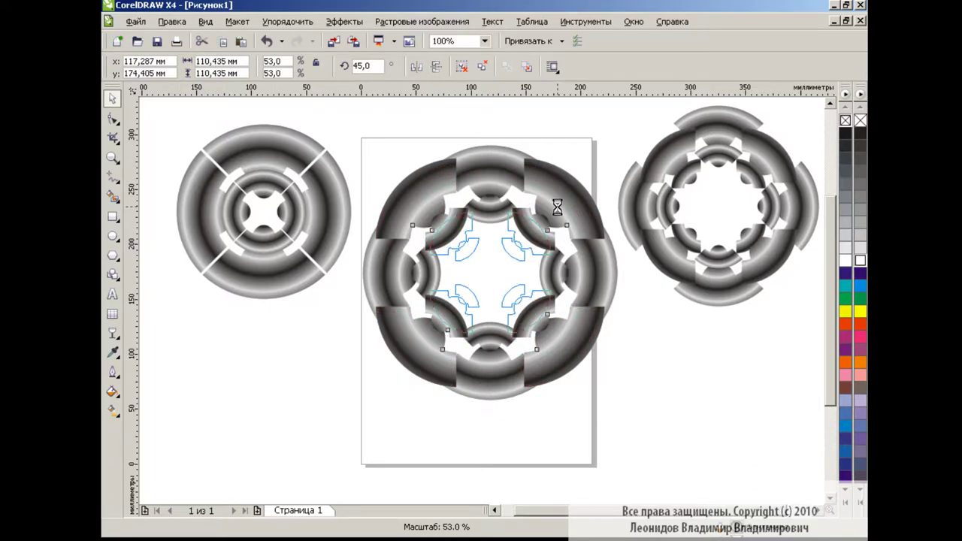
Group both arc rings, move the rosette below the left circle, and paste the four arcs again
mouse_move(725, 451)
mouse_down()
mouse_move(356, 268)
mouse_move(338, 139)
mouse_up()
click(493, 68)
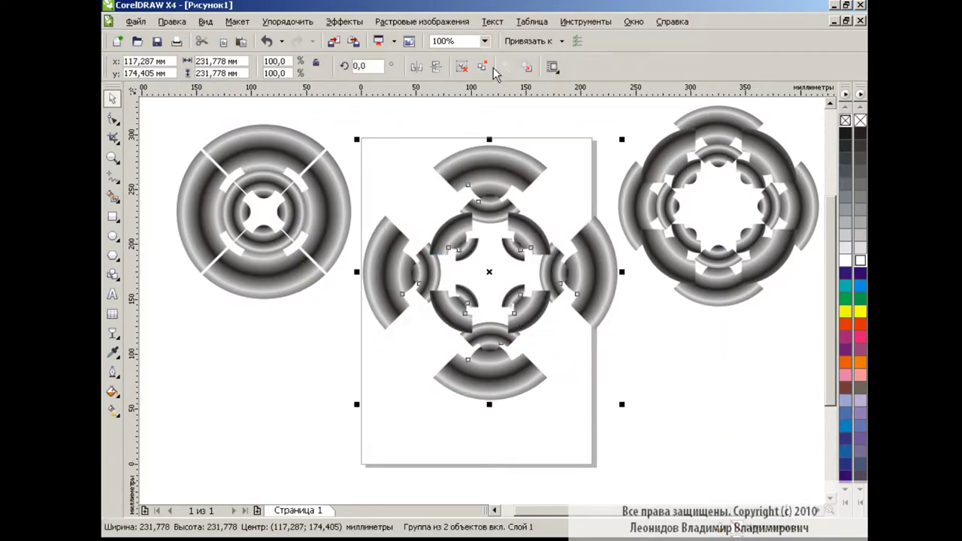
drag(489, 173, 265, 300)
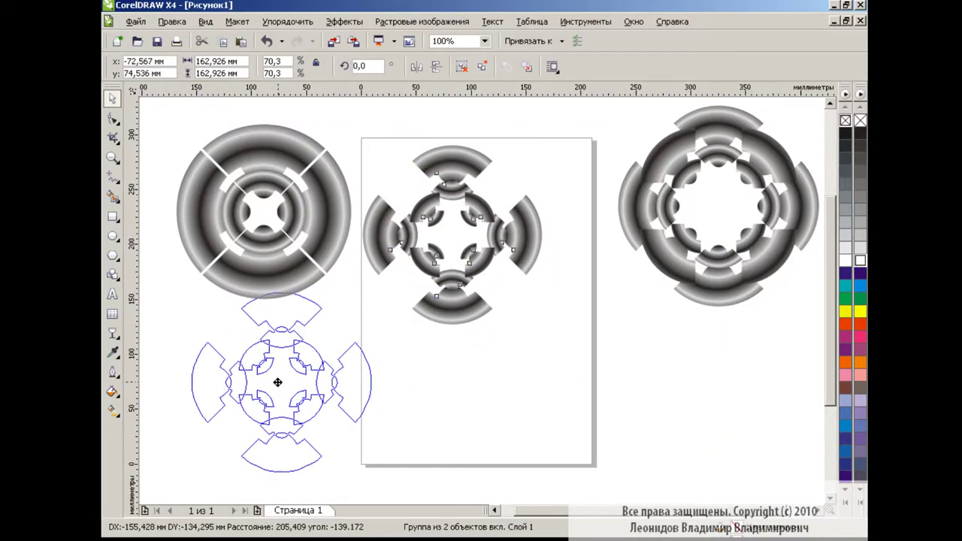
click(489, 313)
key(ctrl+v)
click(605, 296)
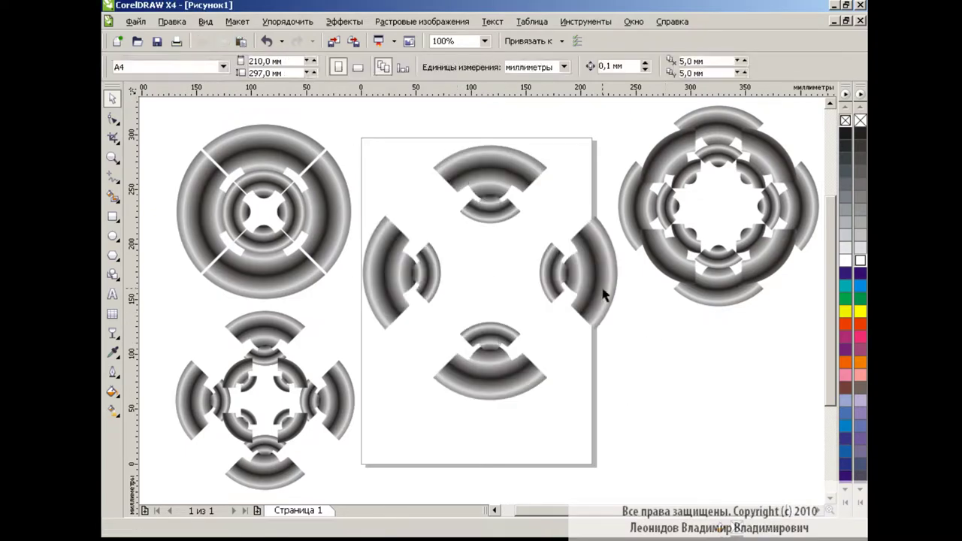
Delete the left, right and bottom arcs, combine the top arc, and flip it
drag(577, 212, 353, 405)
key(Delete)
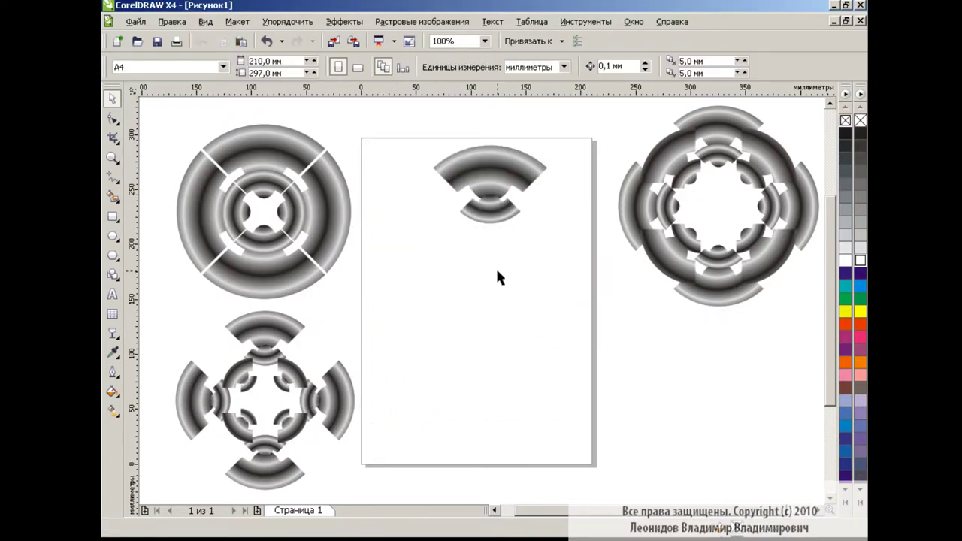
click(489, 161)
click(436, 67)
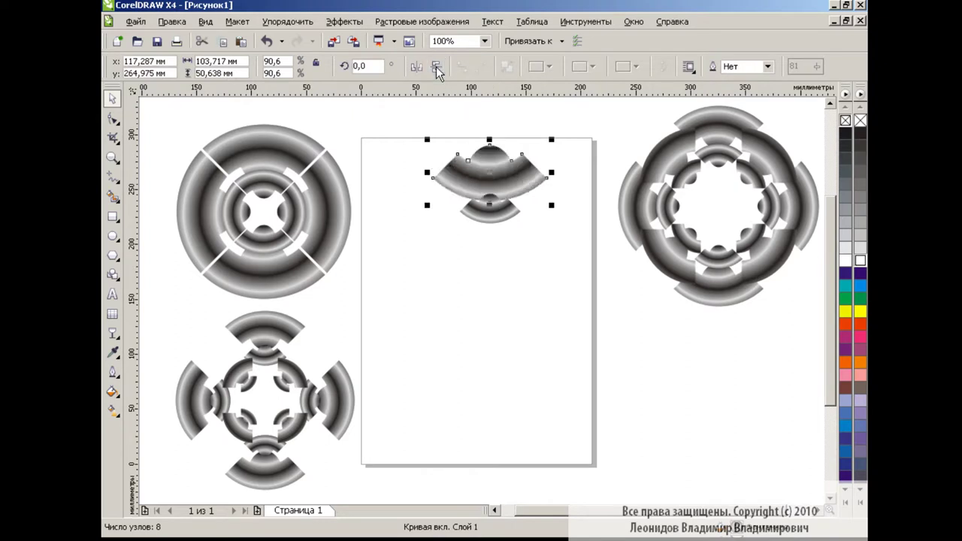
drag(493, 222, 685, 353)
click(492, 175)
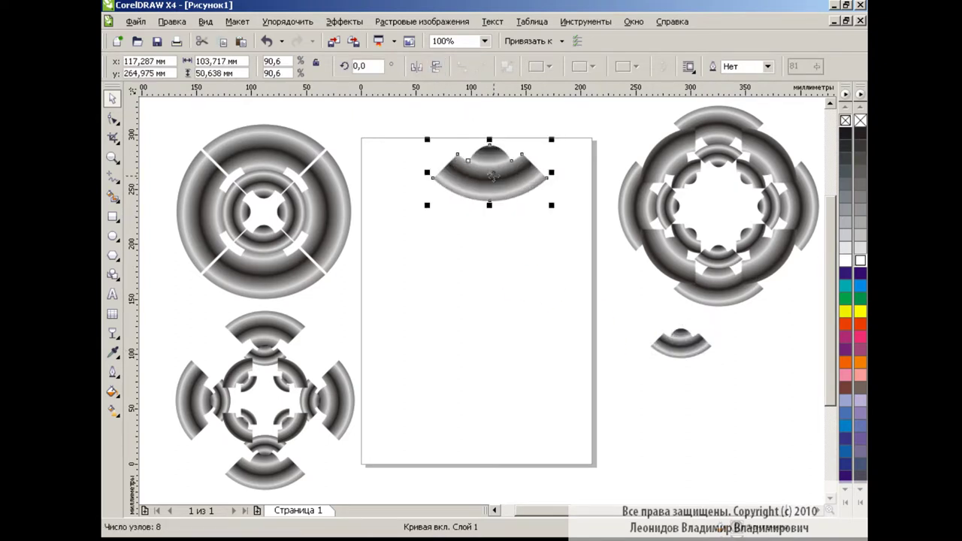
click(436, 66)
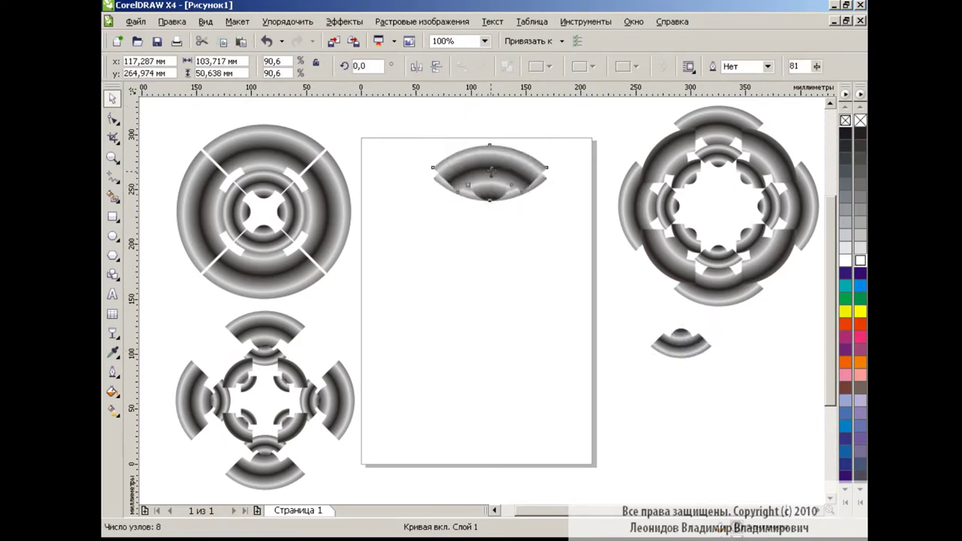
Copy the arc downward, add 90° rotated copies, and group the four-arc frame
drag(494, 171, 494, 297)
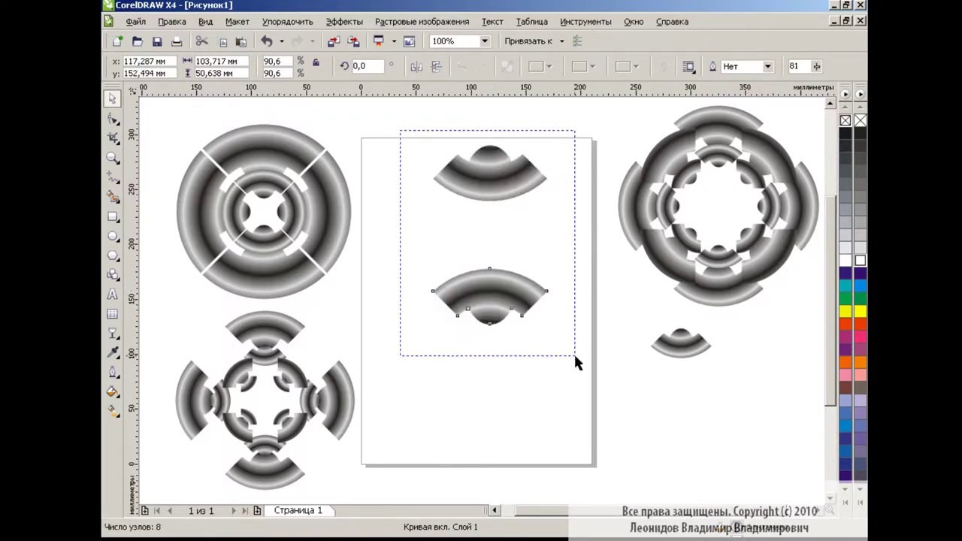
drag(366, 133, 576, 354)
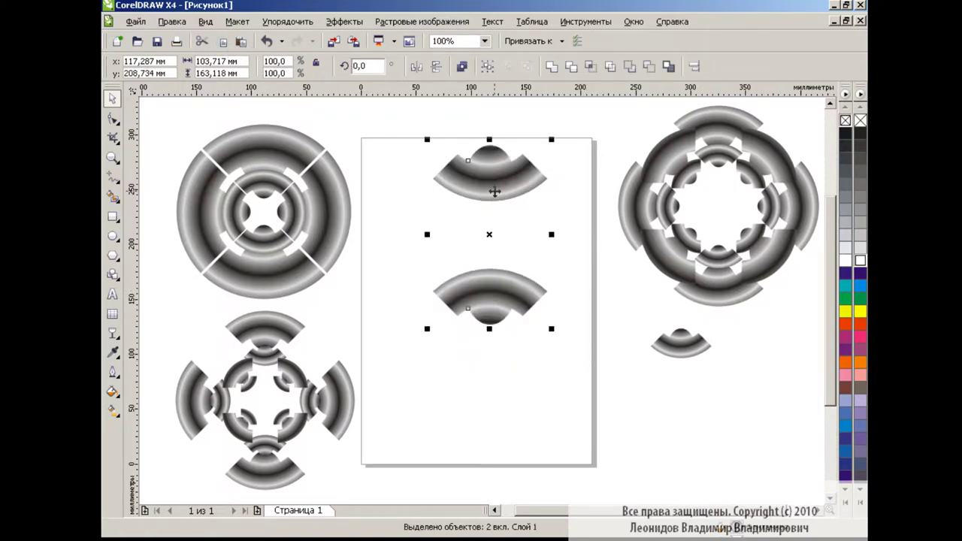
click(367, 66)
text(90)
key(Return)
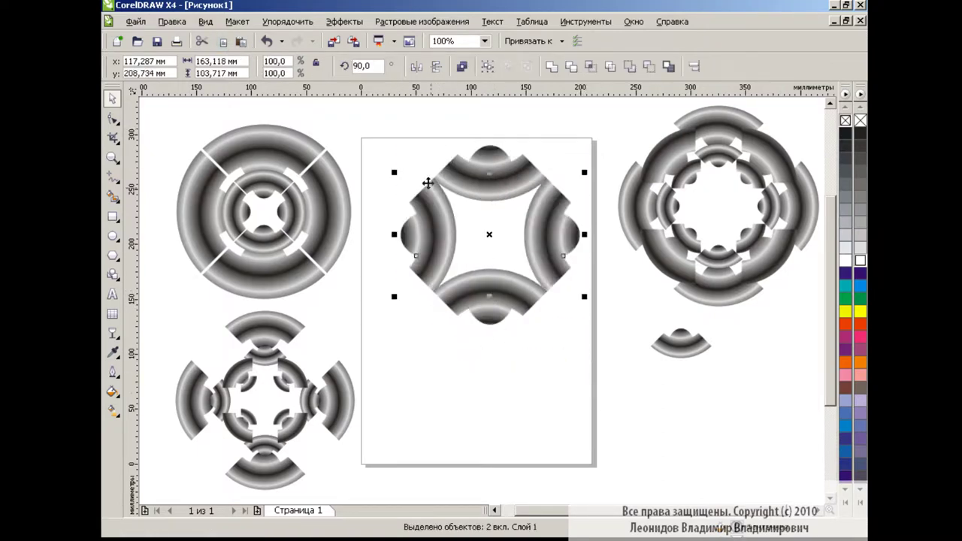
drag(382, 130, 618, 361)
key(ctrl+g)
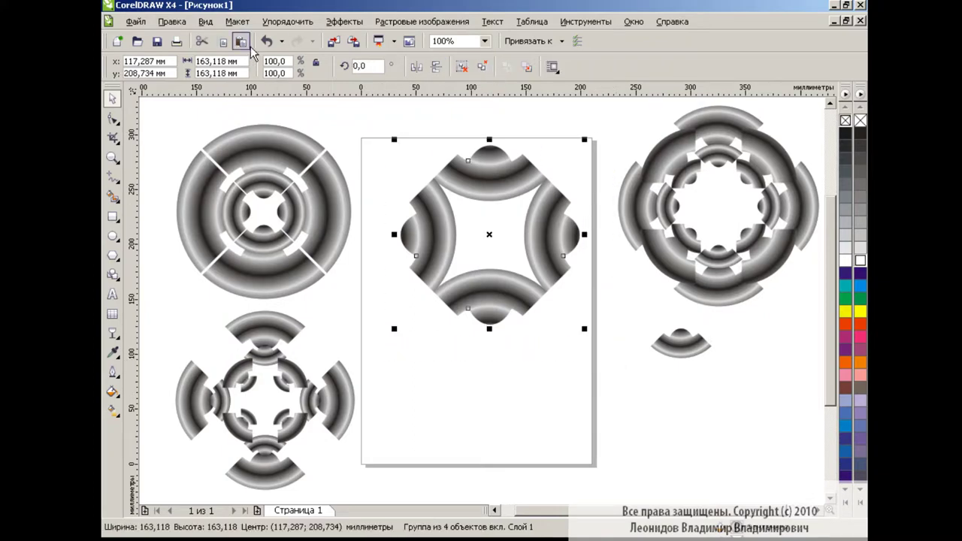
Paste a copy of the frame rotated 45° and shrink it inside the original
click(242, 42)
text(45)
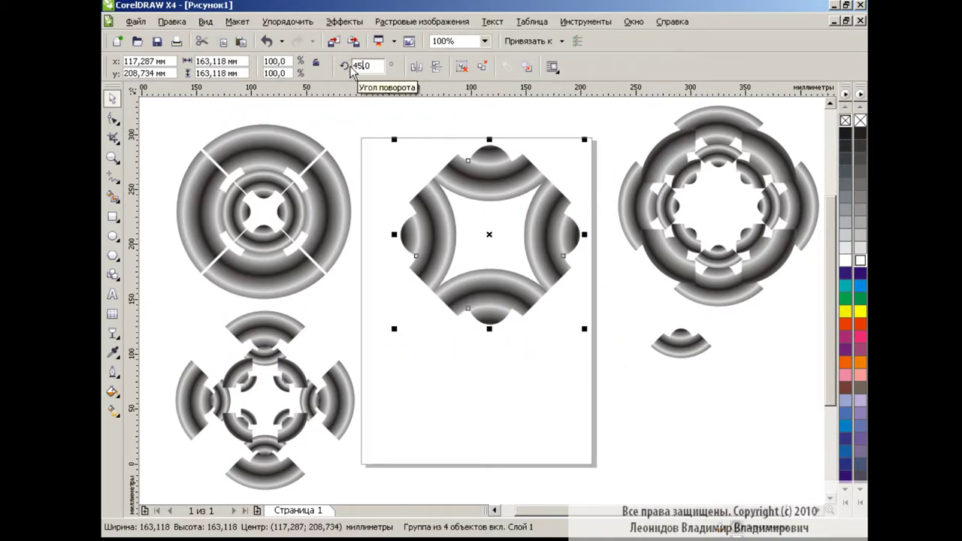
key(Return)
drag(577, 147, 547, 171)
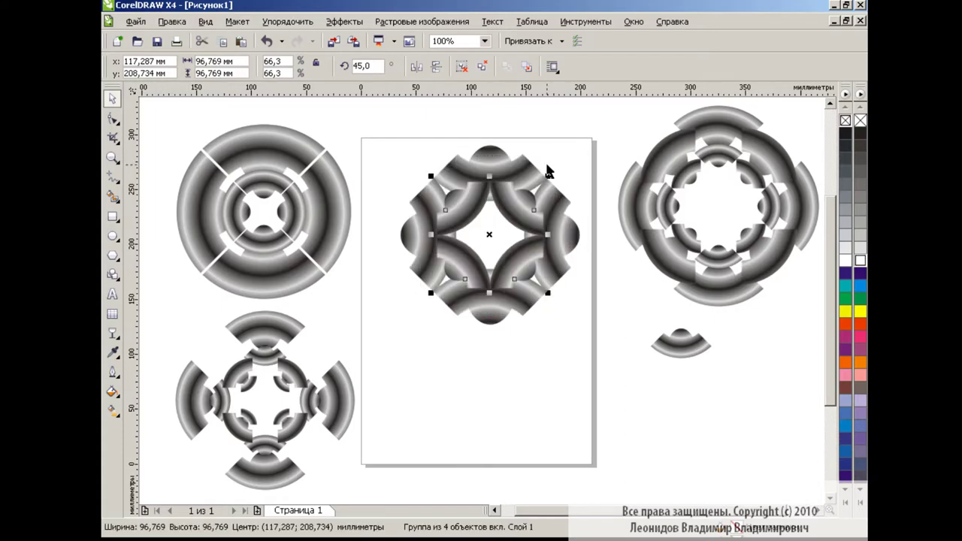
Delete the leftover arc piece, group both frames into the diamond motif, and resize it
click(549, 369)
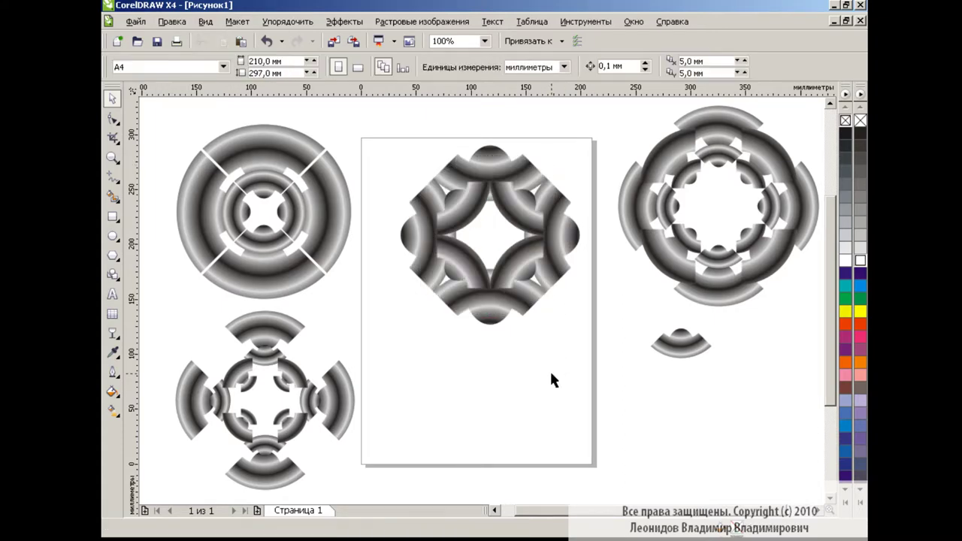
click(680, 344)
key(Delete)
drag(391, 133, 670, 408)
key(ctrl+g)
click(669, 366)
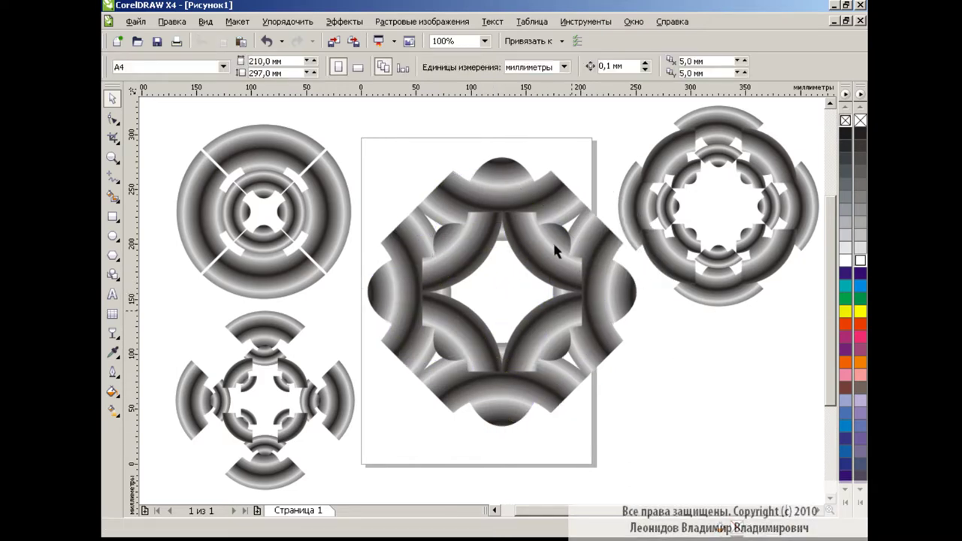
click(554, 247)
drag(361, 151, 473, 224)
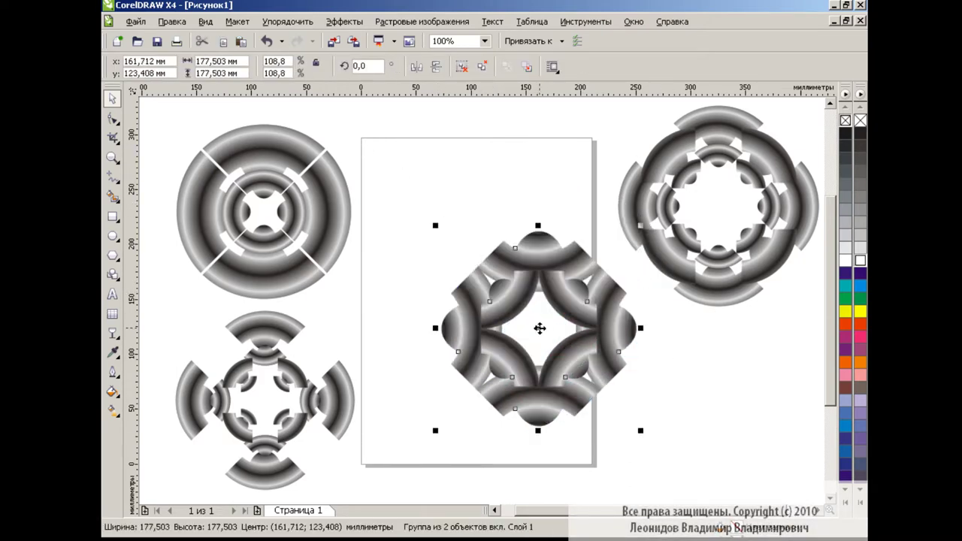
Shrink the diamond motif and right rosette, placing the diamond below the right circle
drag(537, 328, 717, 372)
drag(822, 271, 707, 383)
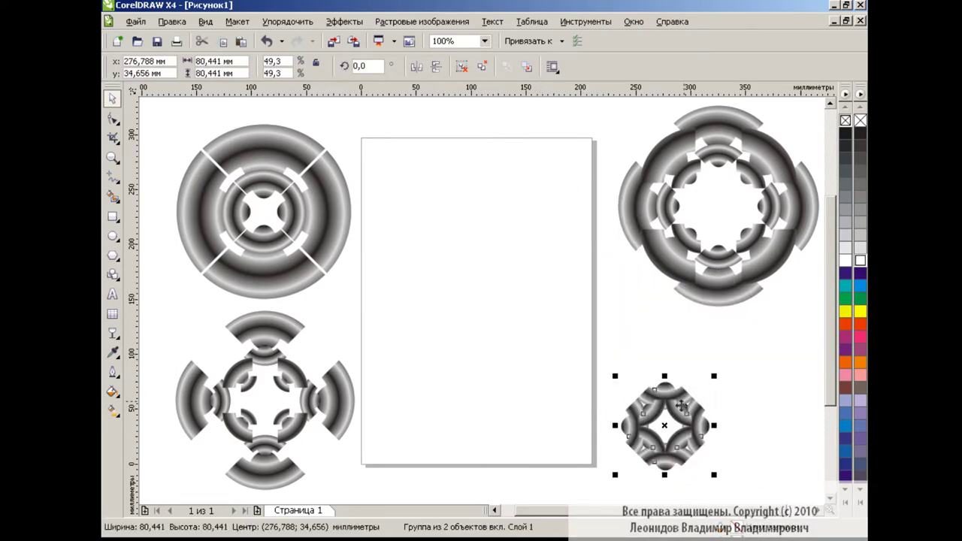
drag(651, 431, 770, 443)
click(646, 188)
mouse_move(614, 103)
mouse_down()
mouse_move(715, 204)
mouse_move(757, 306)
mouse_up()
click(752, 150)
Halve the ring rosette above the others and shrink the lower-left rosette to a third
drag(321, 215, 801, 199)
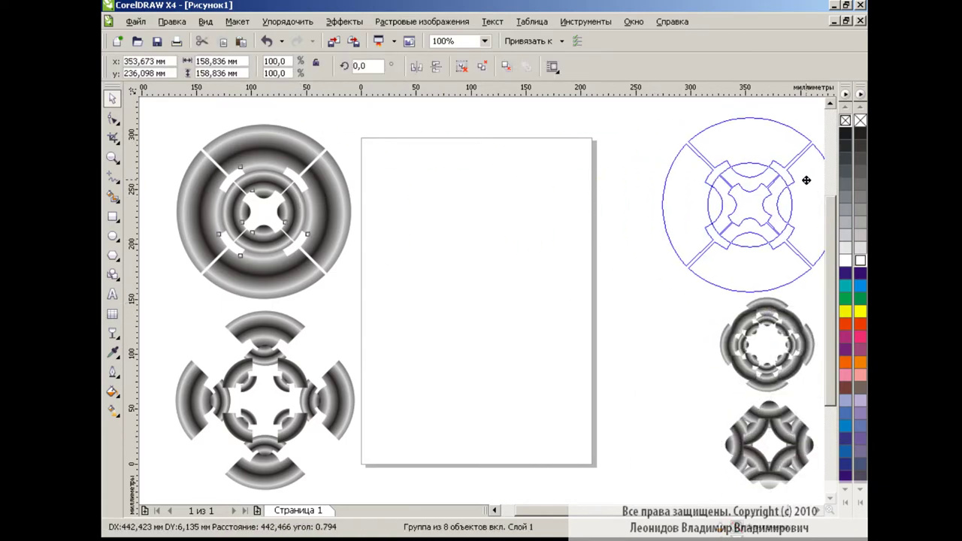
drag(645, 103, 742, 192)
drag(788, 237, 764, 245)
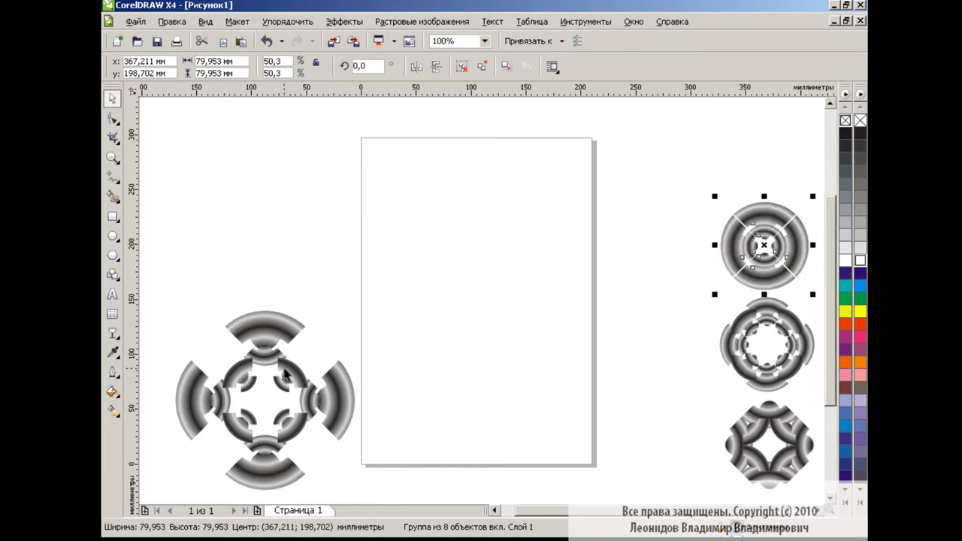
drag(264, 331, 517, 229)
drag(611, 204, 511, 301)
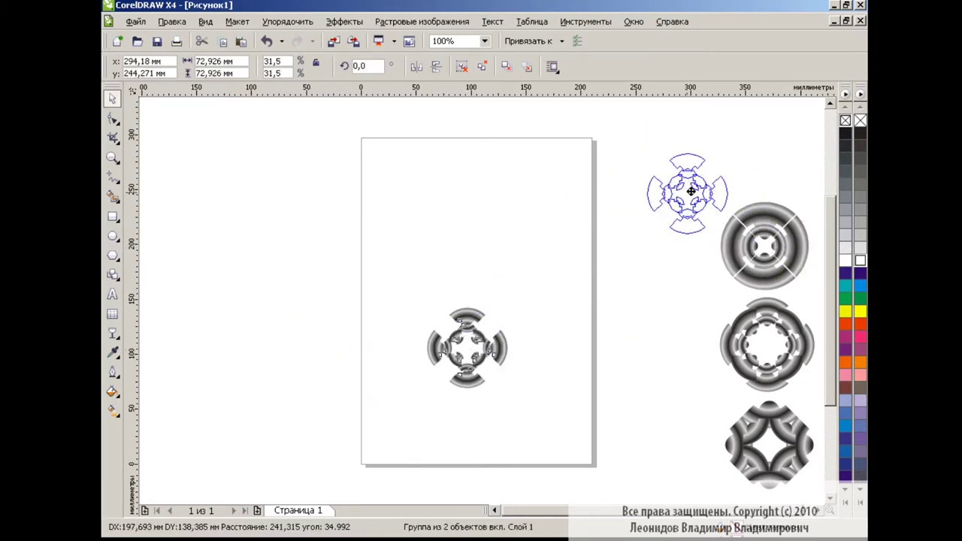
Put the small rosette at the column top and shrink the ring-gradient square beside the page
drag(470, 347, 767, 149)
click(490, 290)
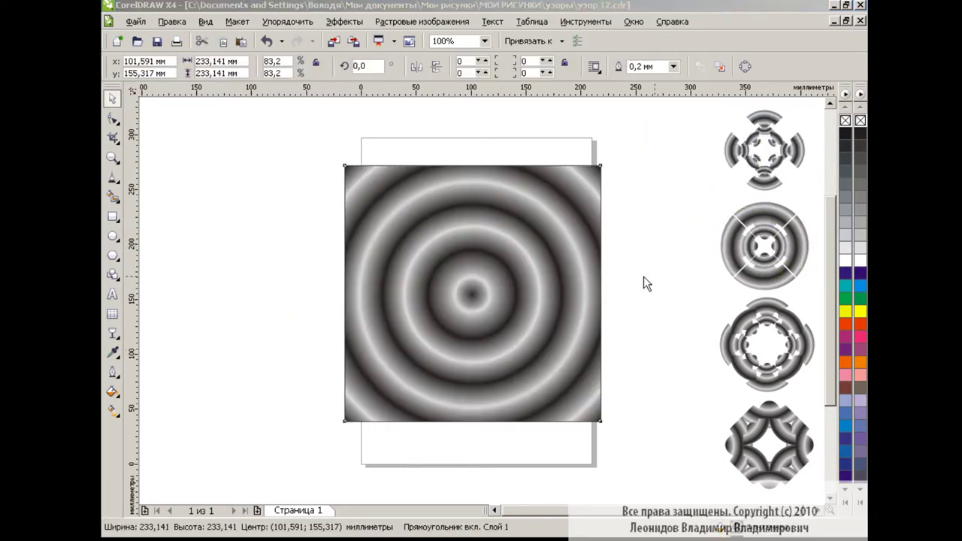
drag(607, 429, 478, 301)
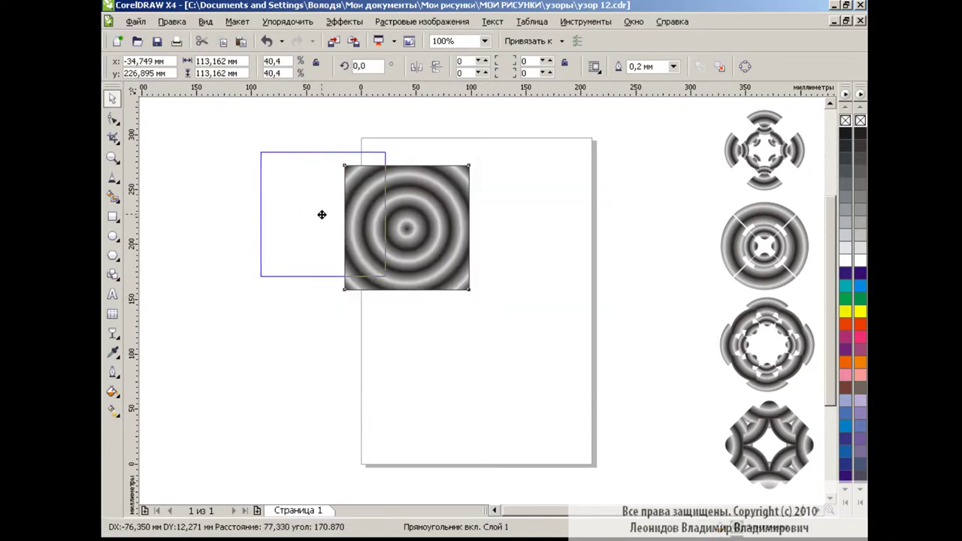
drag(407, 228, 295, 202)
click(374, 218)
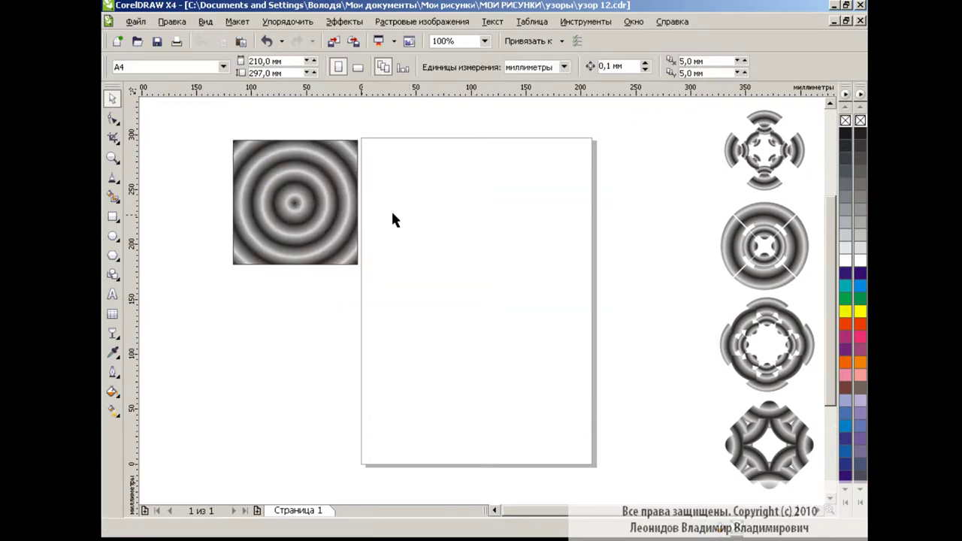
Draw a square with a diagonal line extending past its corners
click(112, 216)
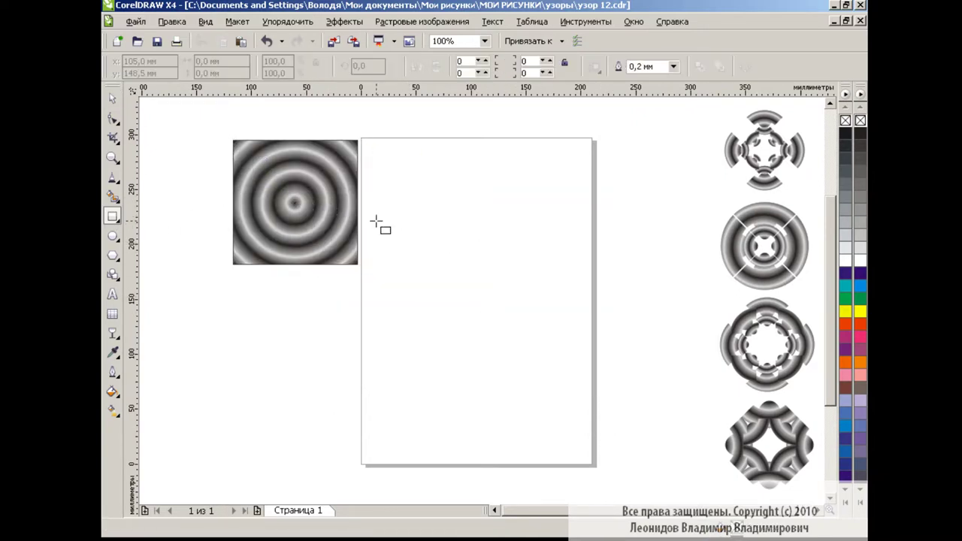
drag(385, 188, 575, 376)
click(113, 178)
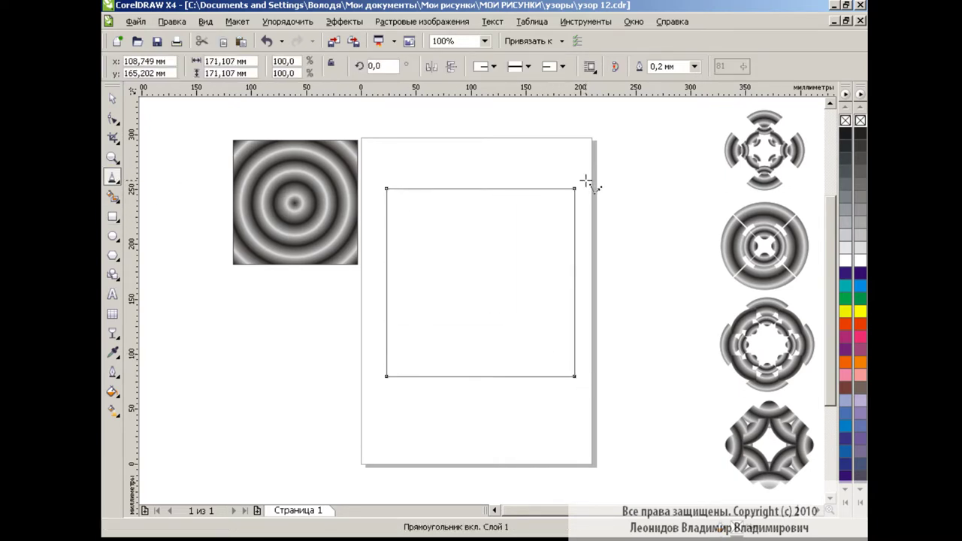
click(587, 177)
click(360, 401)
click(112, 119)
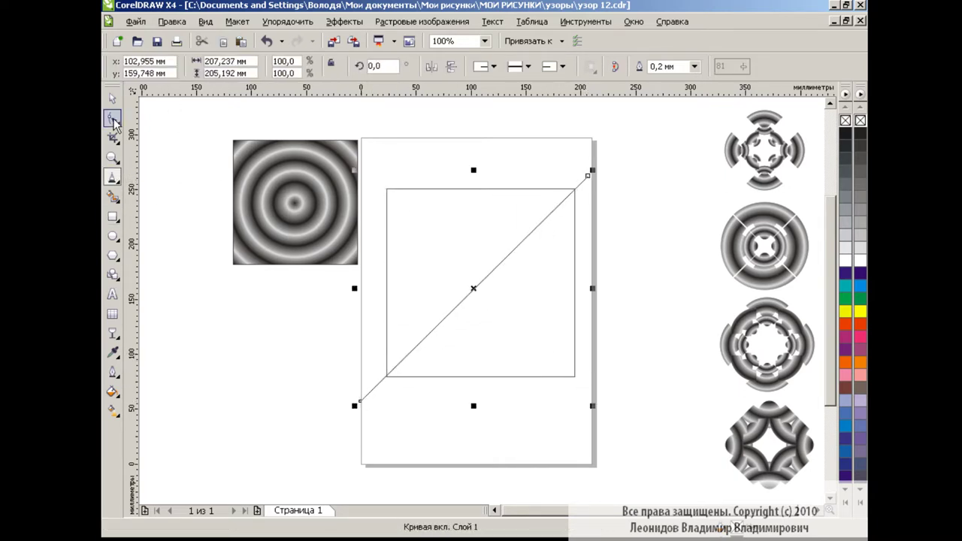
drag(590, 169, 592, 182)
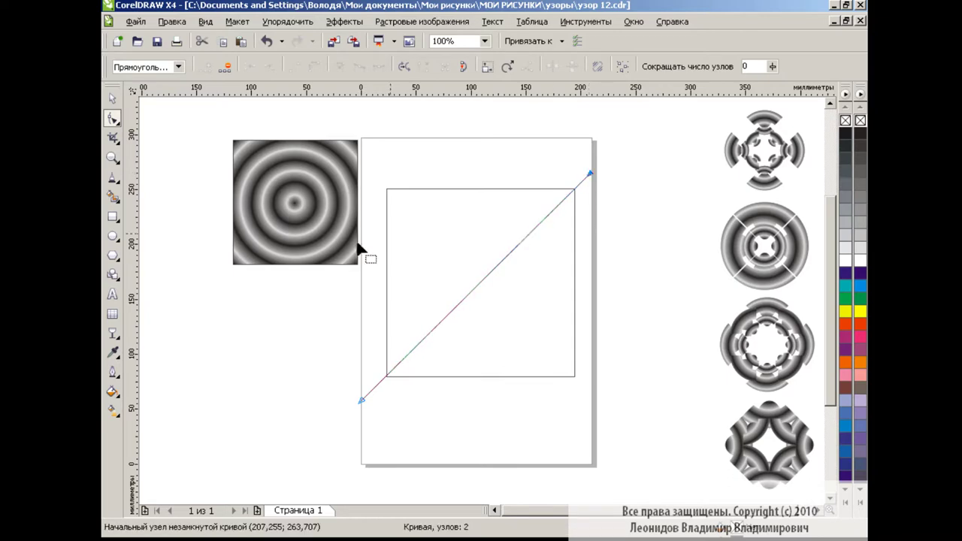
Smart Fill the square's lower-right half into a triangle, delete the line, and scale it to 67.7%
click(112, 196)
key(space)
click(579, 191)
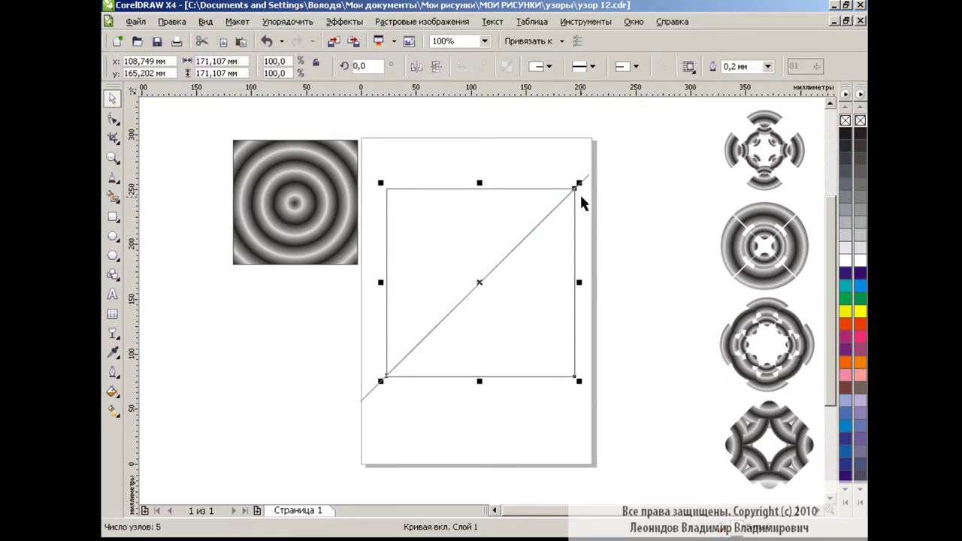
shift+click(586, 172)
key(Delete)
click(583, 380)
drag(583, 381, 523, 320)
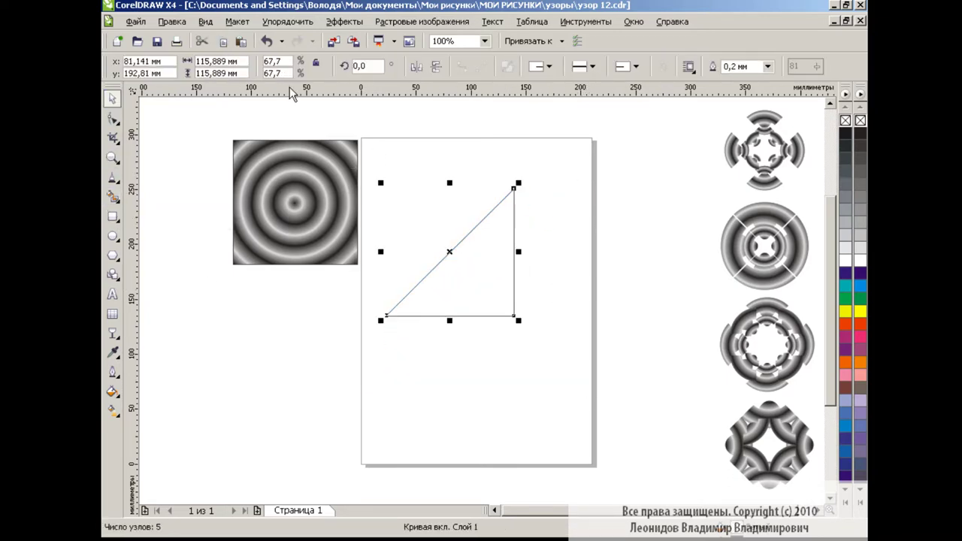
Copy the fill from the concentric-ring square onto the triangle and shift it right
click(171, 21)
click(202, 215)
click(515, 303)
click(290, 189)
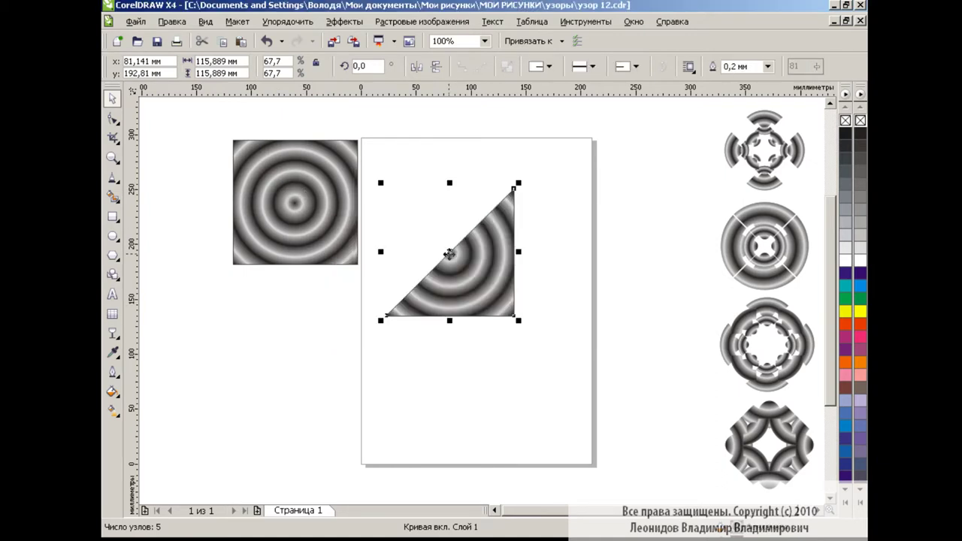
drag(449, 252, 479, 270)
click(113, 391)
Offset the triangle's radial fill centre to -75% horizontal, 75% vertical, and move a copy right
click(178, 416)
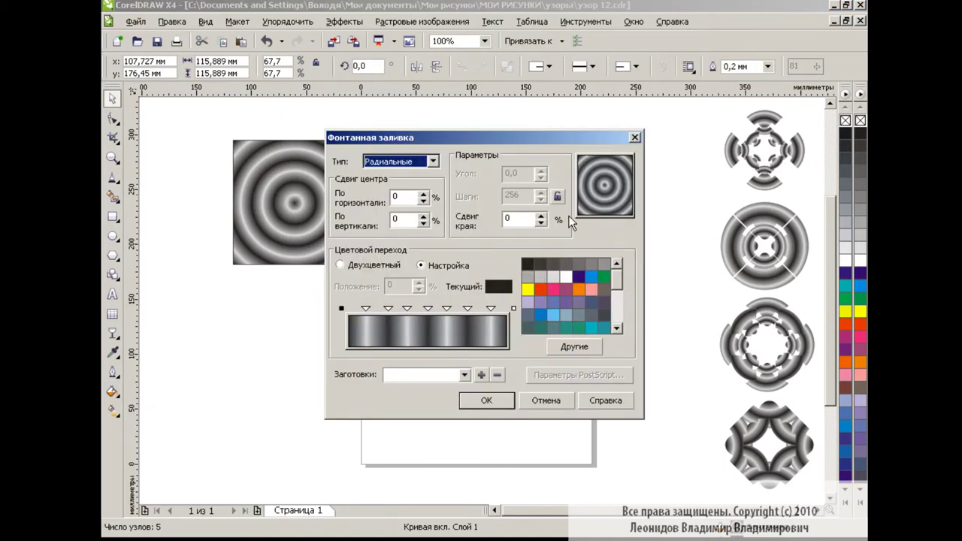
double_click(394, 196)
text(7)
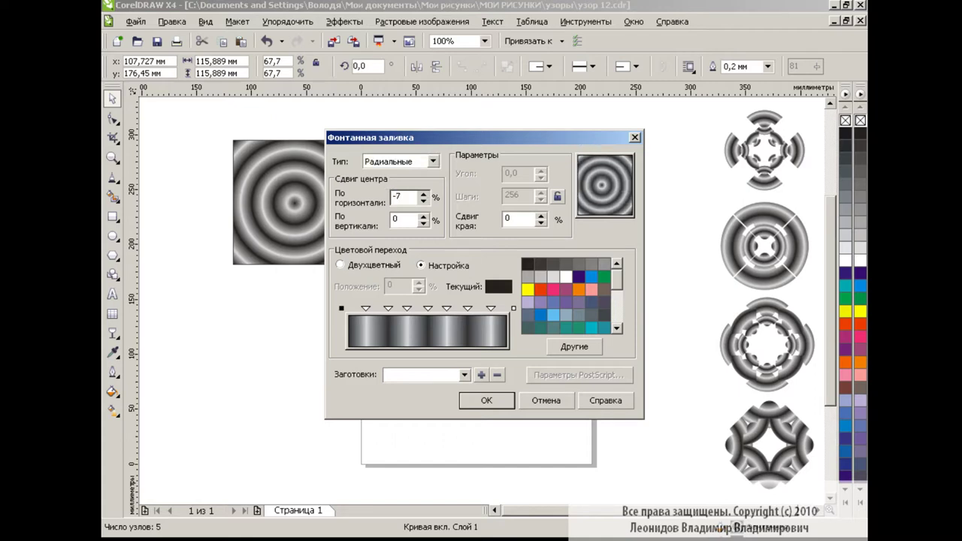
text(5)
key(Tab)
text(75)
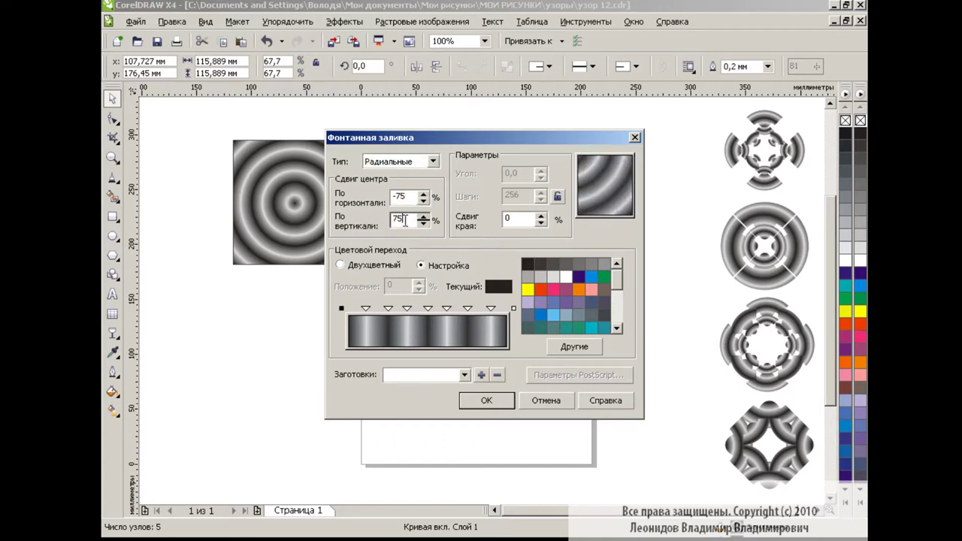
click(487, 401)
drag(501, 270, 514, 269)
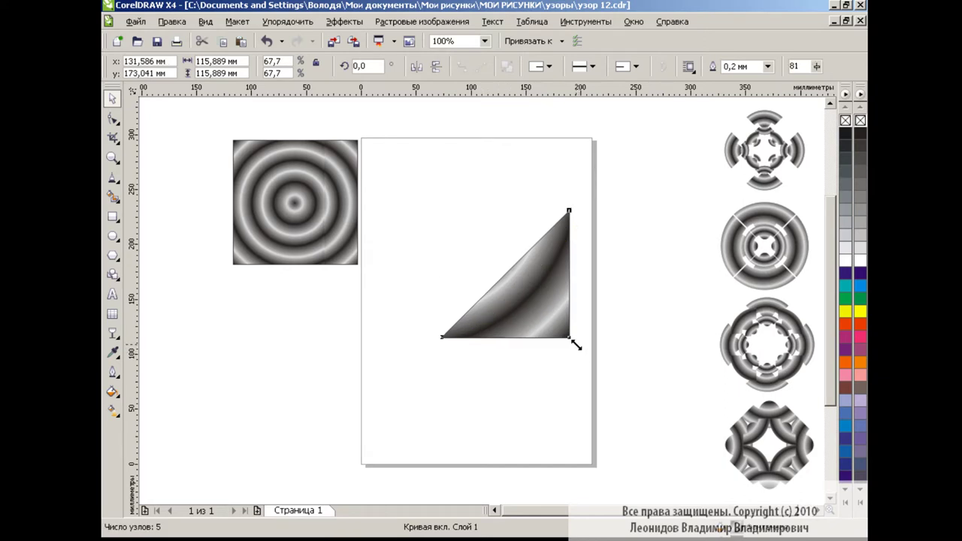
Mirror the triangle copy into a square and group the two triangles
click(416, 66)
click(436, 66)
click(575, 202)
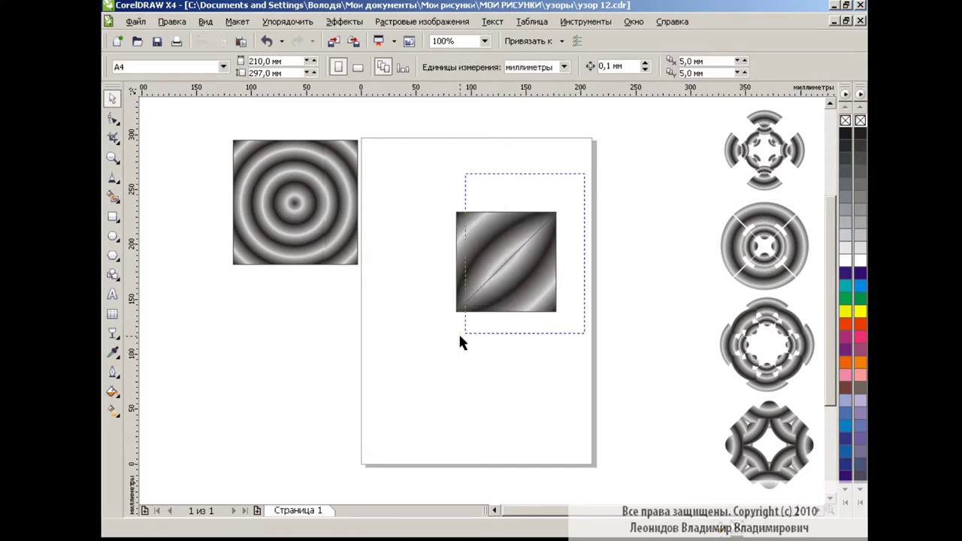
drag(462, 342, 461, 340)
click(461, 66)
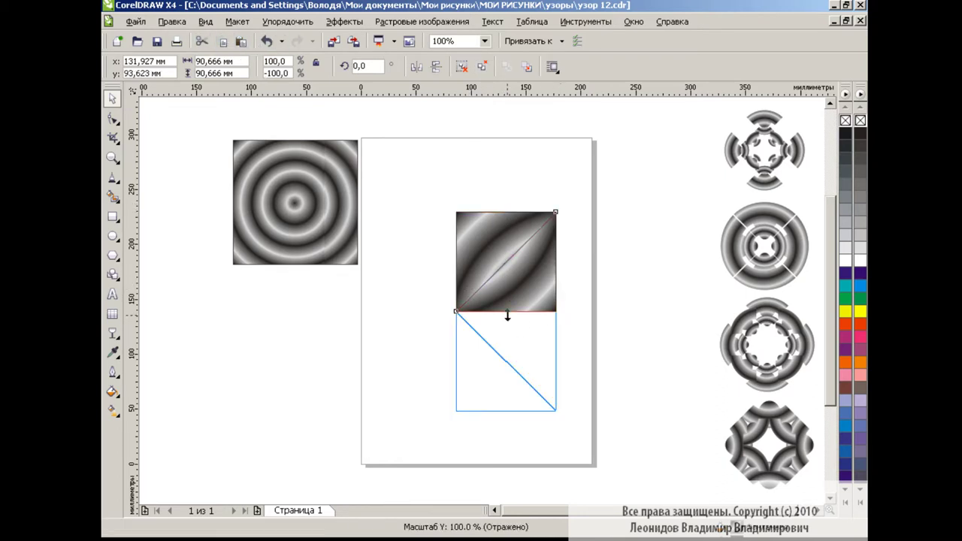
Mirror-copy the square down and left, delete the ring square, and group the four-part tile
drag(505, 205, 507, 314)
click(590, 301)
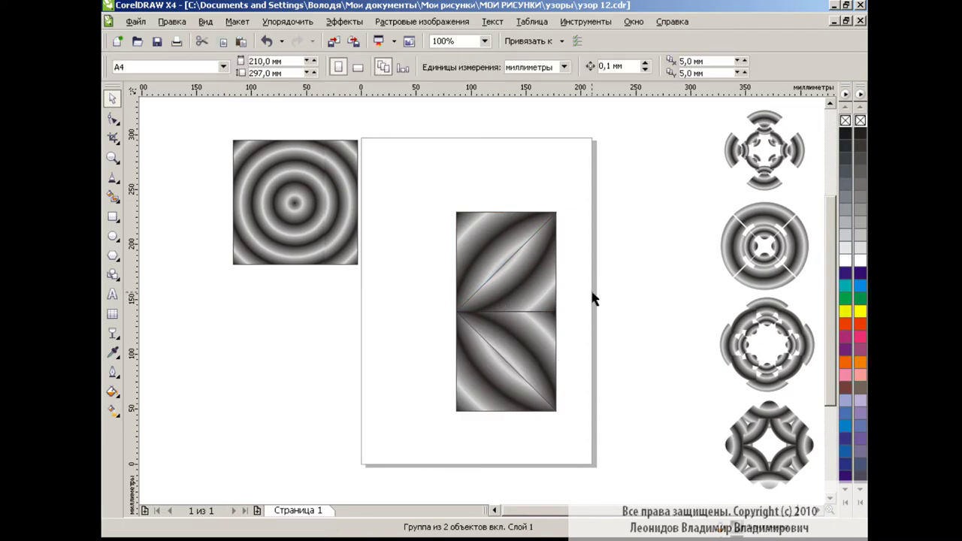
drag(446, 191, 601, 442)
mouse_move(545, 306)
mouse_down()
mouse_move(616, 297)
mouse_move(429, 301)
mouse_up()
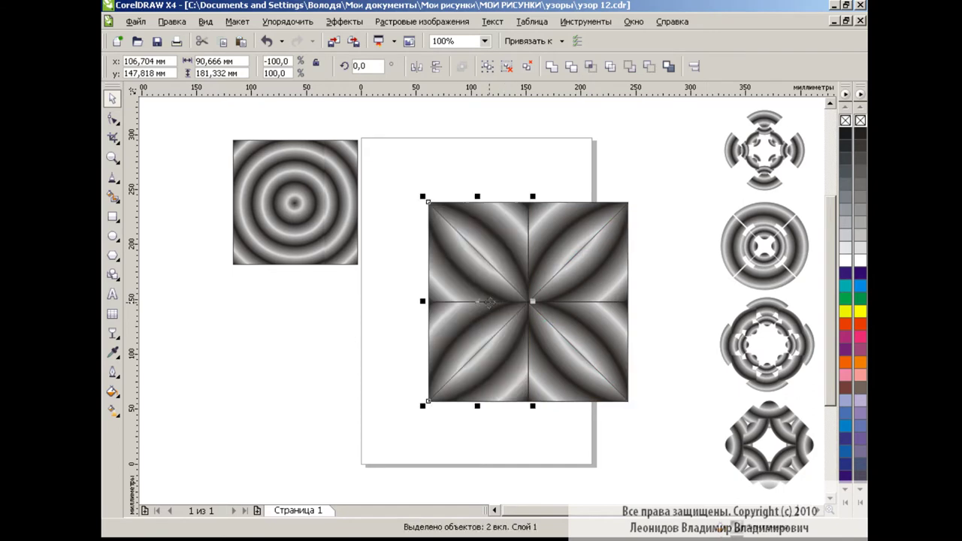
drag(671, 168, 384, 448)
click(301, 223)
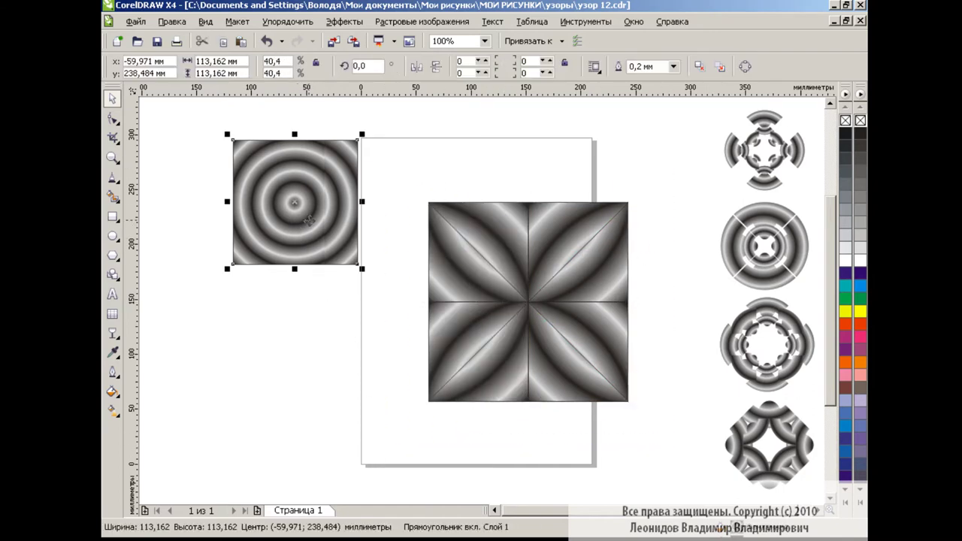
key(Delete)
mouse_move(388, 166)
mouse_down()
mouse_move(667, 423)
mouse_move(535, 309)
mouse_up()
click(486, 66)
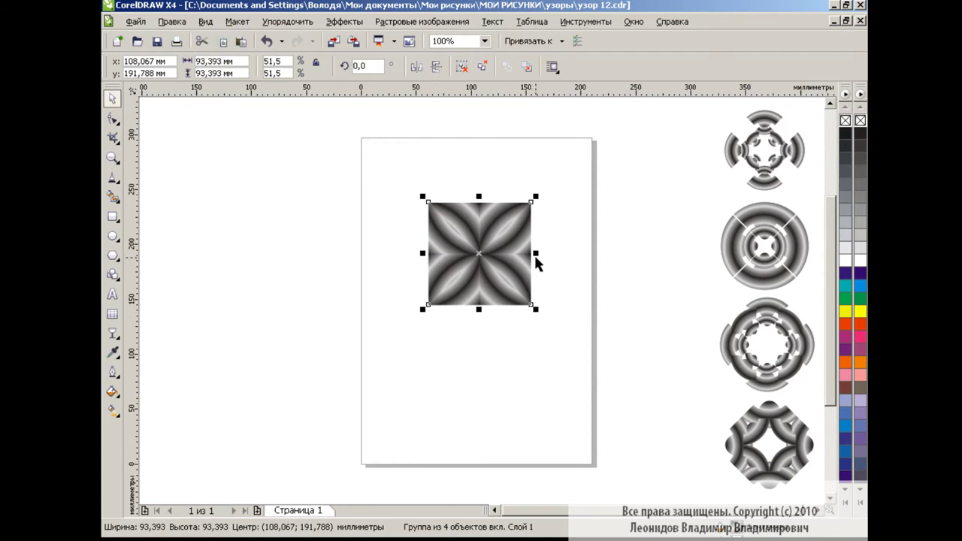
Mirror-copy the tile left, down, right and down into a large repeating block
drag(535, 254, 324, 253)
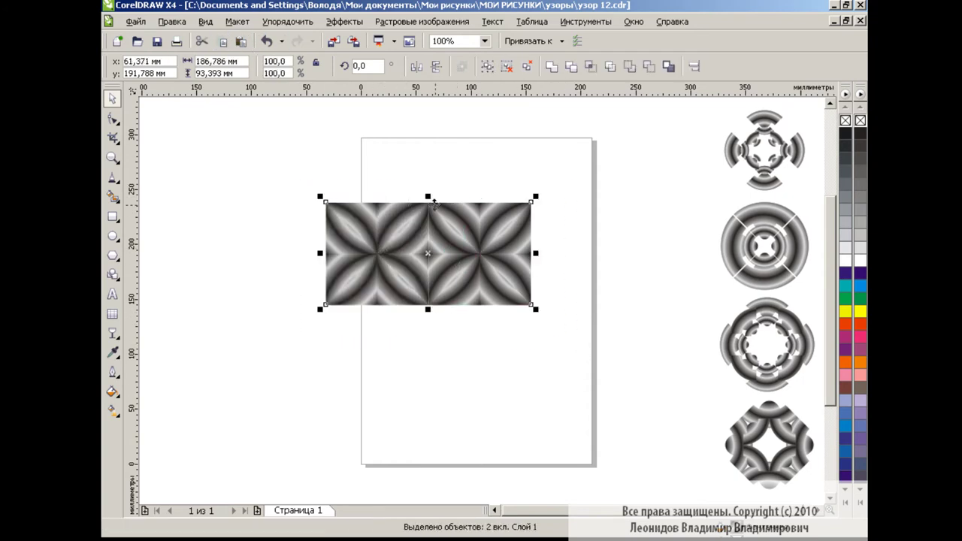
drag(427, 196, 428, 412)
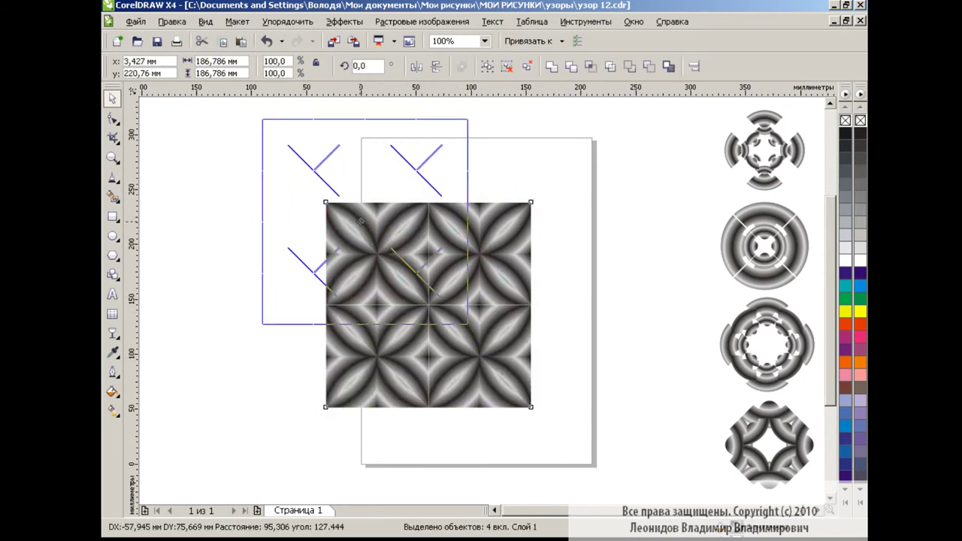
drag(438, 296, 374, 214)
drag(261, 221, 673, 221)
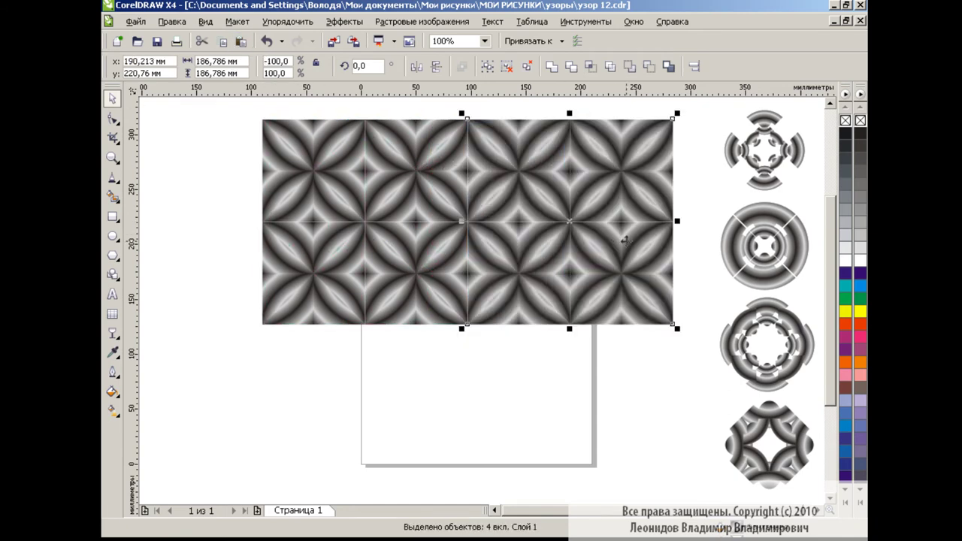
drag(676, 97, 225, 343)
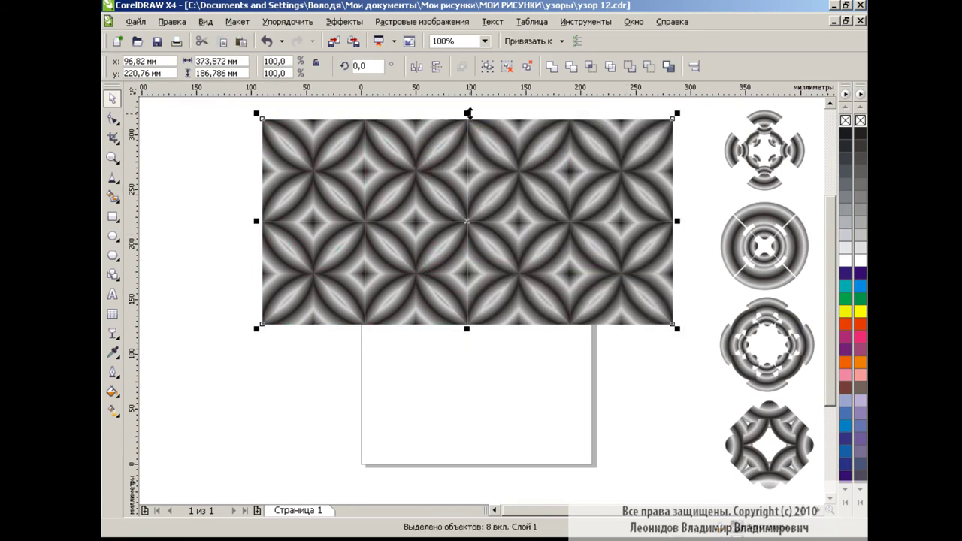
drag(467, 113, 492, 539)
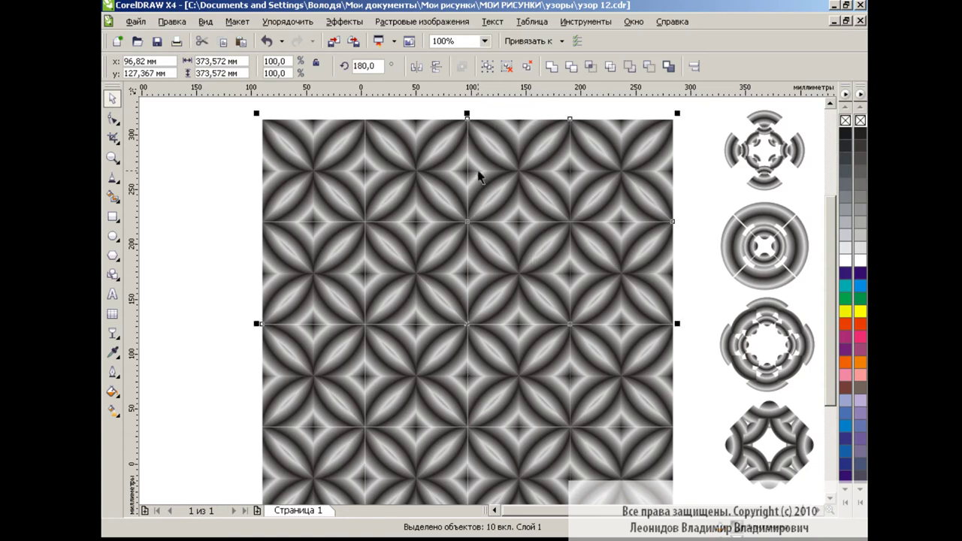
Group all ten pattern pieces, shrink to 67.9%, and position the pattern over the page
click(486, 67)
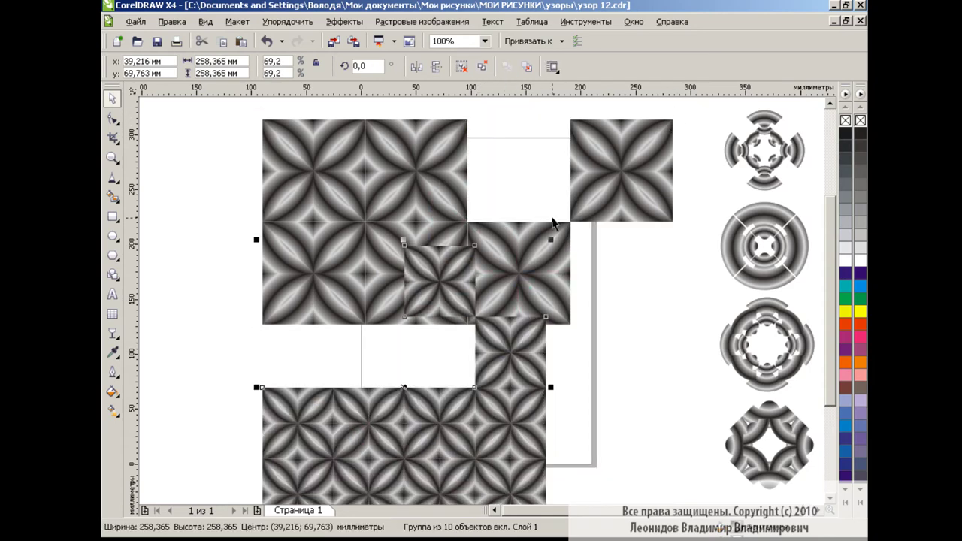
drag(232, 115, 698, 393)
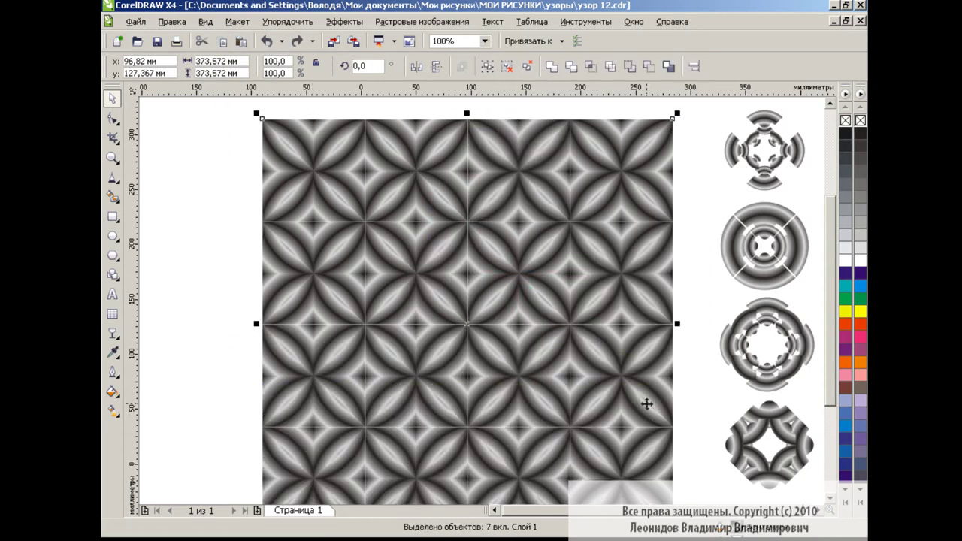
drag(677, 112, 541, 250)
drag(447, 344, 522, 243)
click(669, 272)
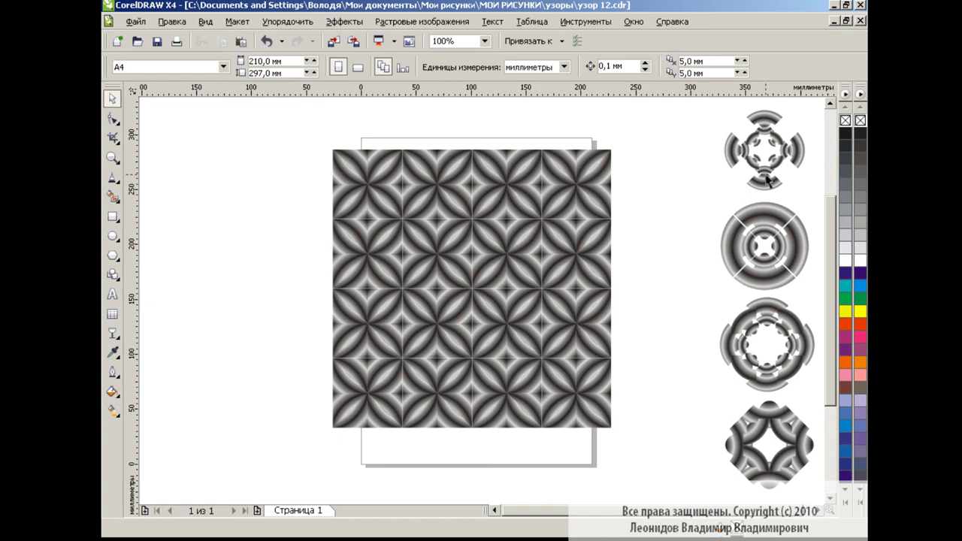
Move and enlarge the rosettes around the pattern's sides, bringing the lower-left one to front
drag(764, 148, 253, 209)
mouse_move(295, 250)
mouse_down()
mouse_move(362, 251)
mouse_move(307, 251)
mouse_up()
drag(751, 255, 756, 160)
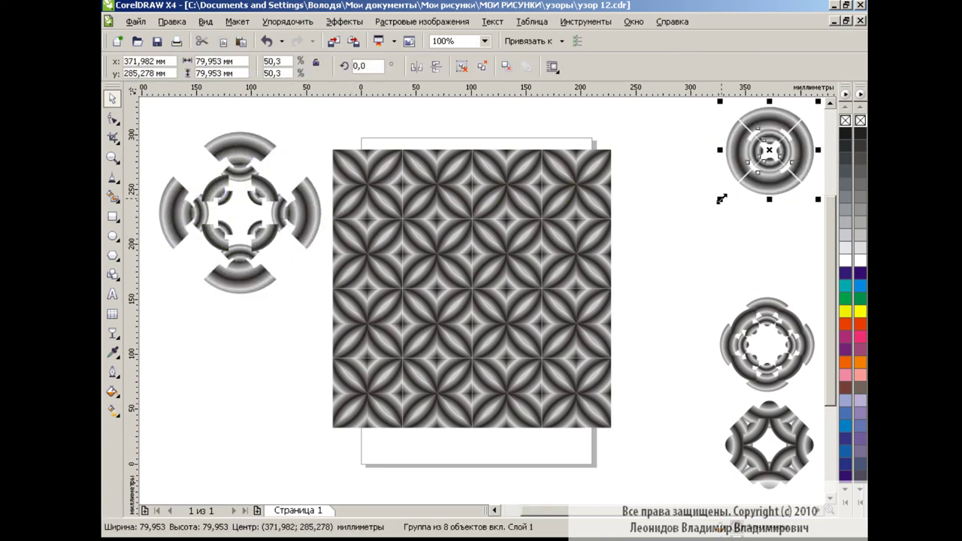
drag(722, 200, 620, 300)
drag(766, 343, 665, 391)
drag(709, 355, 760, 308)
mouse_move(770, 444)
mouse_down()
mouse_move(276, 410)
mouse_move(226, 420)
mouse_up()
drag(258, 386, 339, 385)
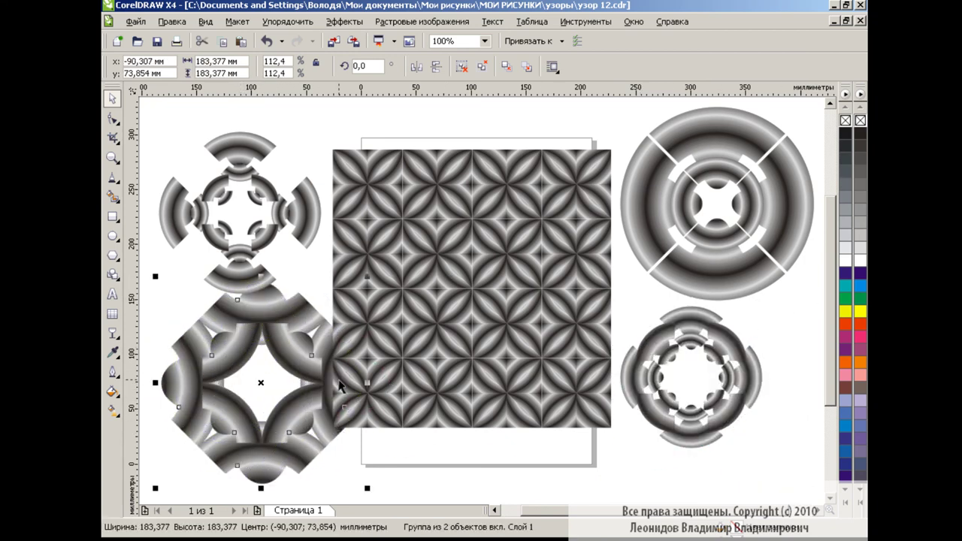
key(shift+Page_Up)
drag(225, 180, 236, 155)
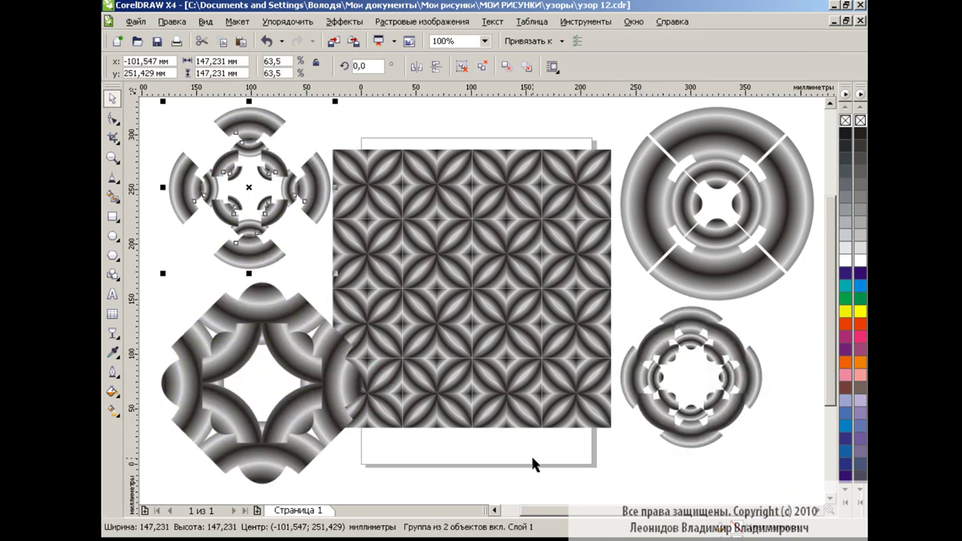